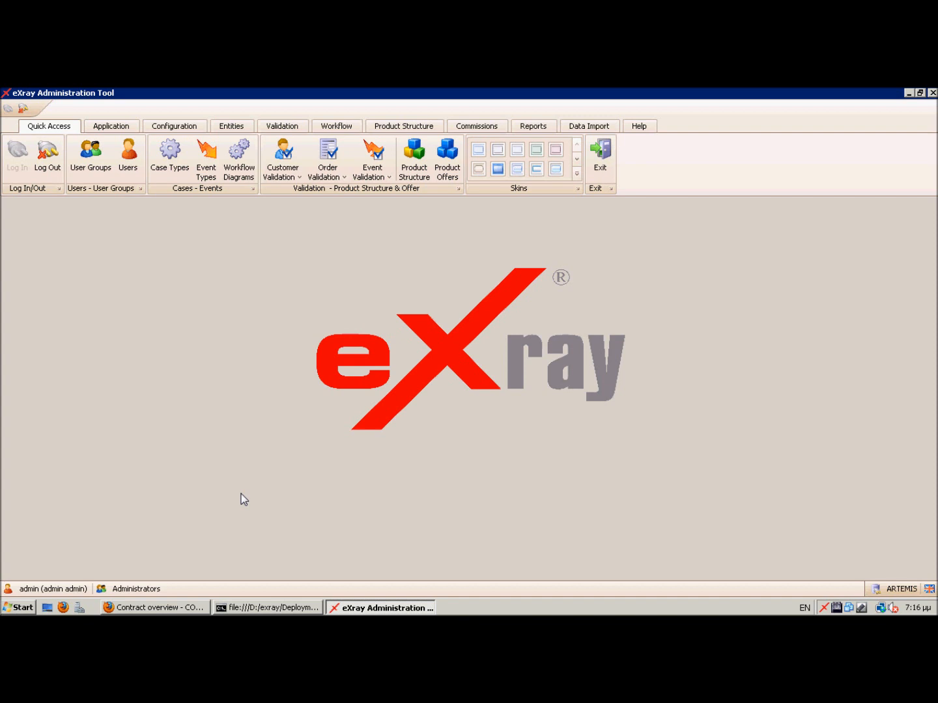
- Open workflow diagram management, filter the case types by Customer scope and select Internet Connectivity Problem Troubleshooting
click(240, 178)
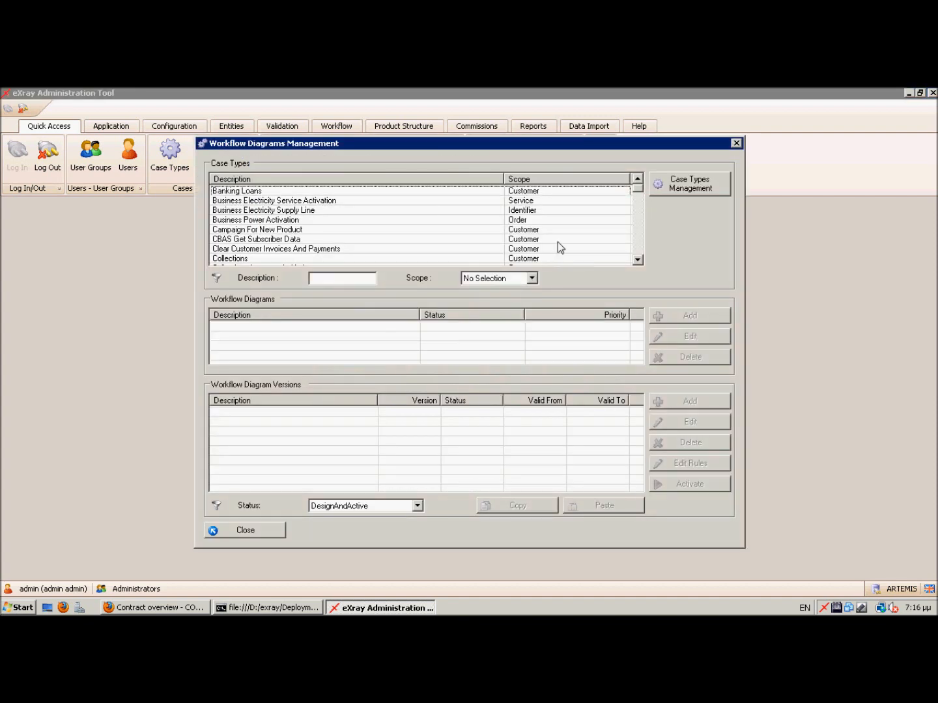
click(492, 279)
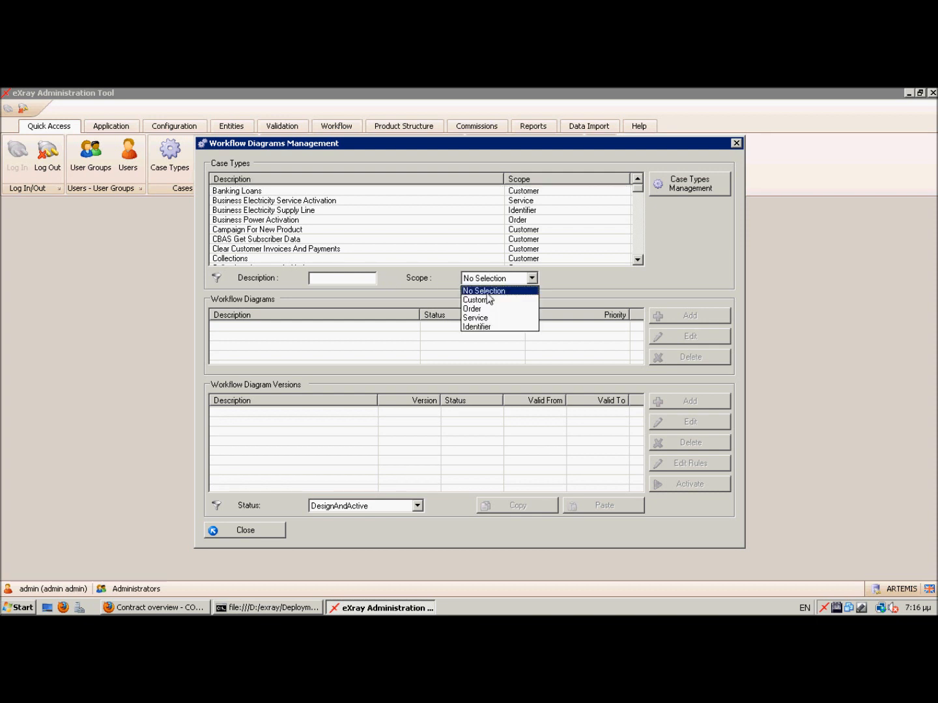
click(488, 300)
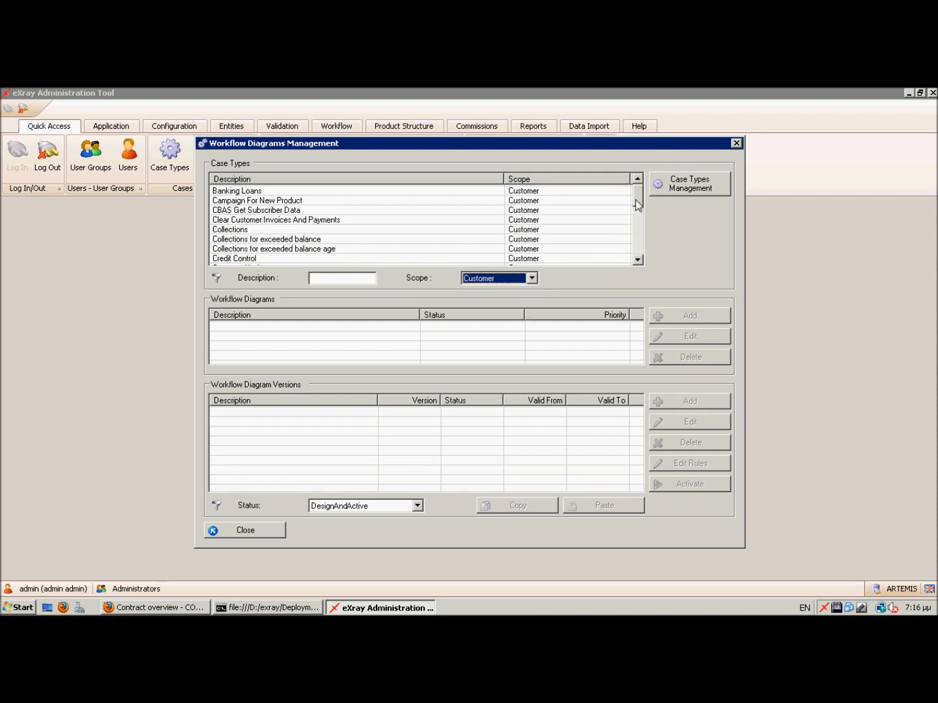
drag(638, 205, 638, 219)
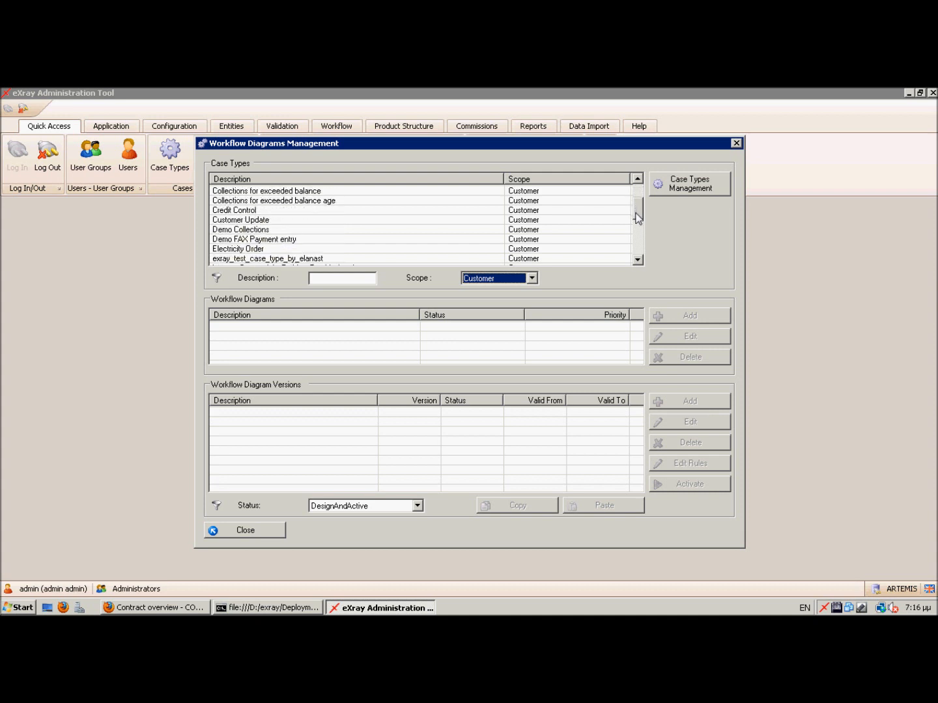
drag(638, 219, 638, 225)
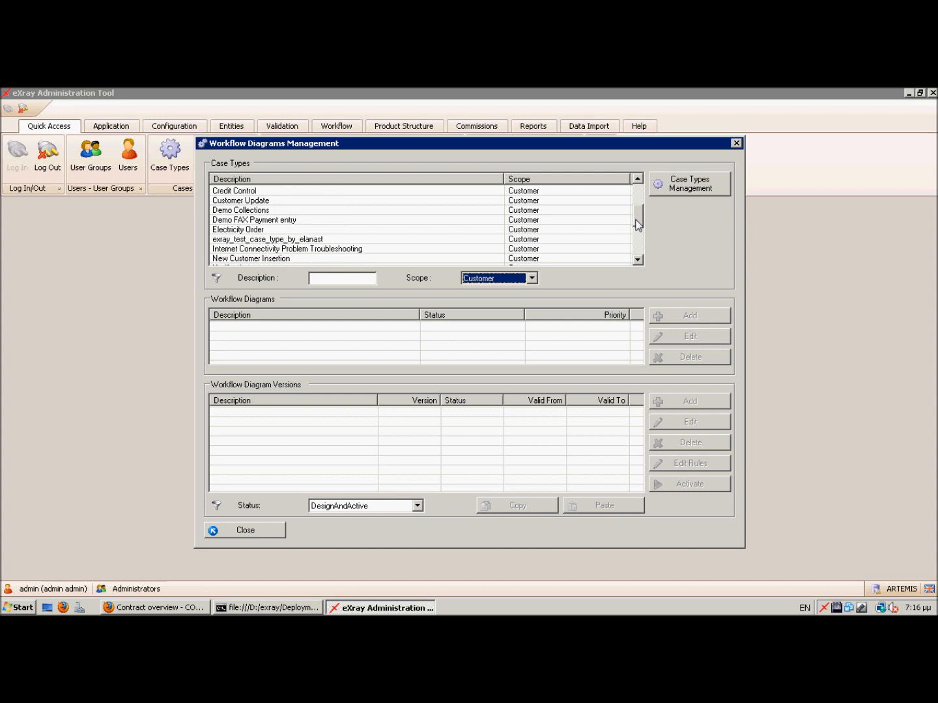
click(323, 249)
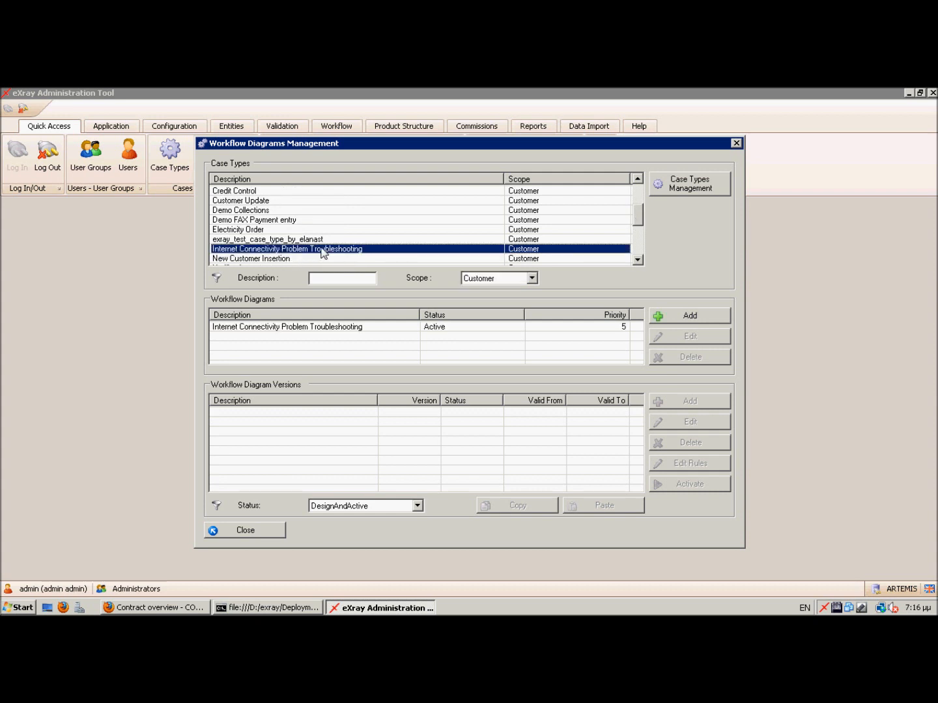
- Open the rules of Version 1 of the Internet Connectivity Problem Troubleshooting workflow diagram for editing
click(335, 327)
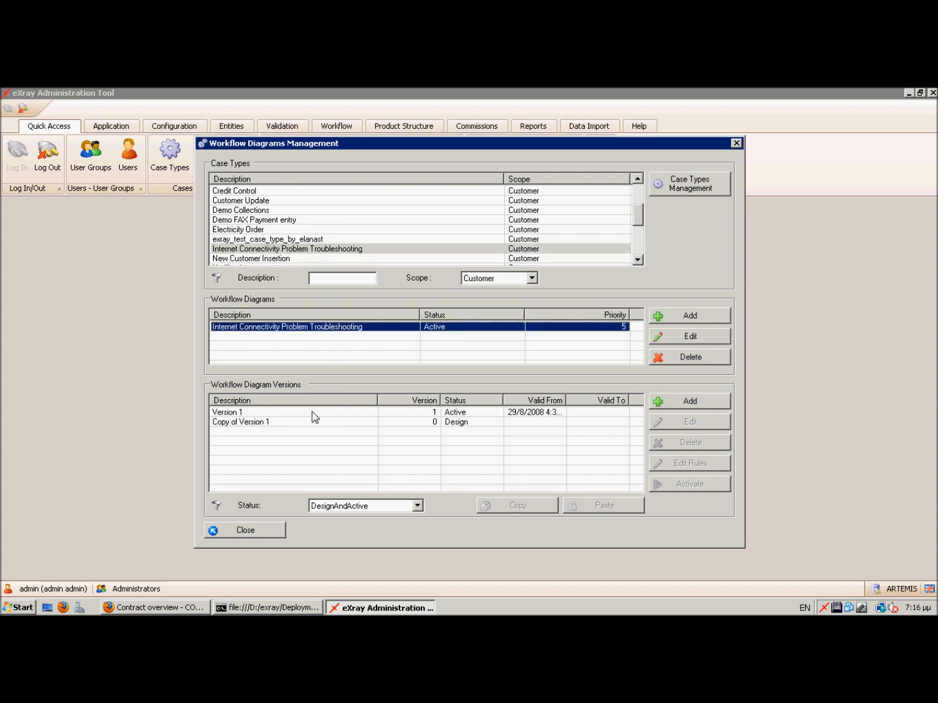
click(332, 413)
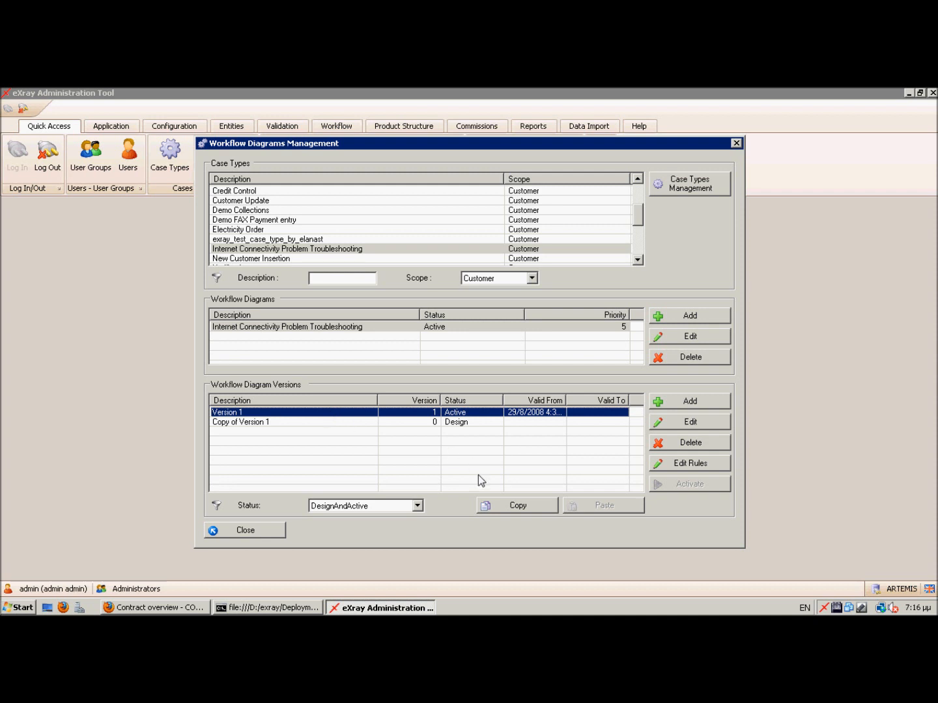
key(Return)
click(691, 464)
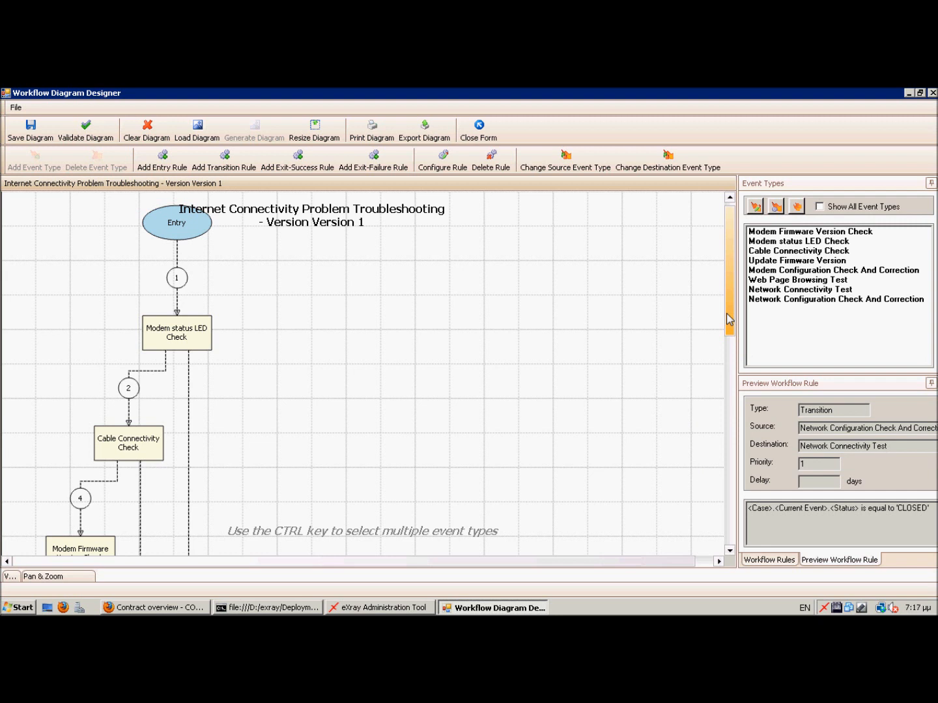
- Examine the workflow diagram and the conditions of the transition rule from Modem status LED Check to Cable Connectivity Check
drag(730, 319, 729, 369)
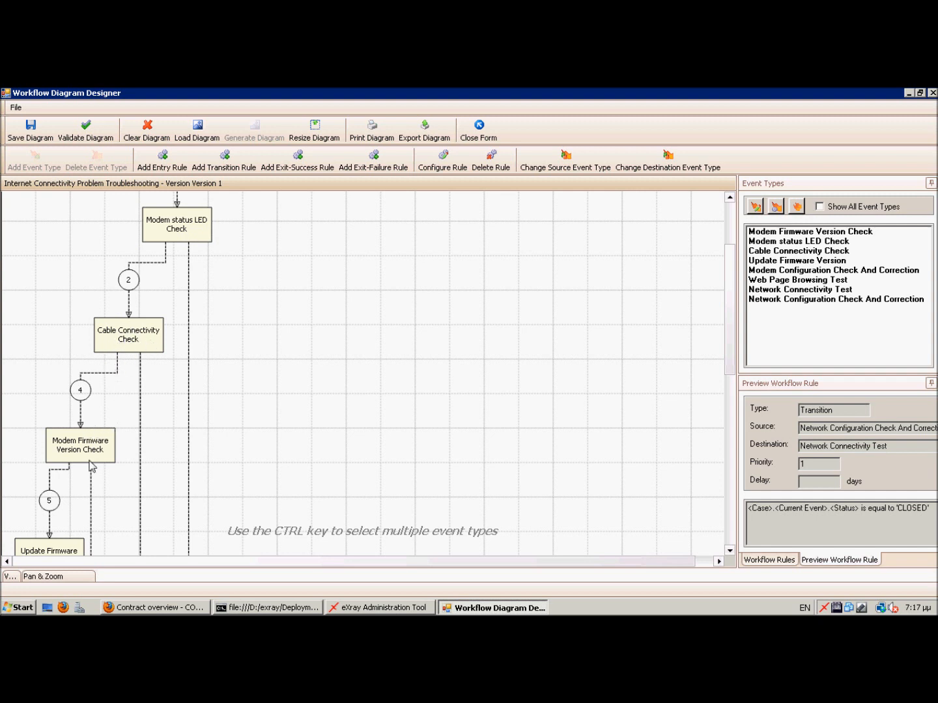
drag(733, 267, 726, 235)
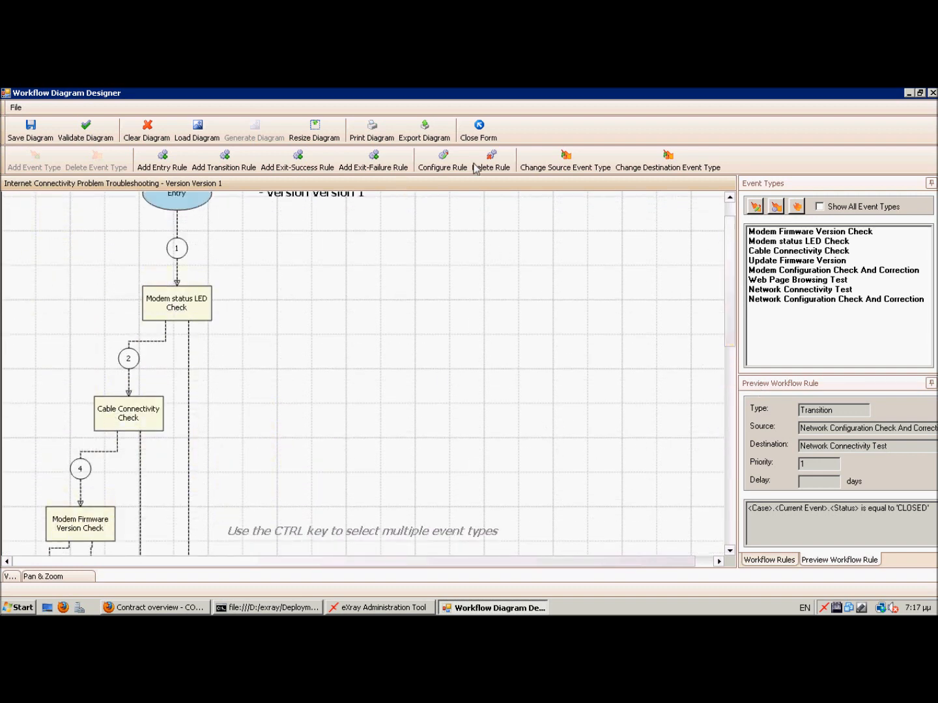
click(164, 340)
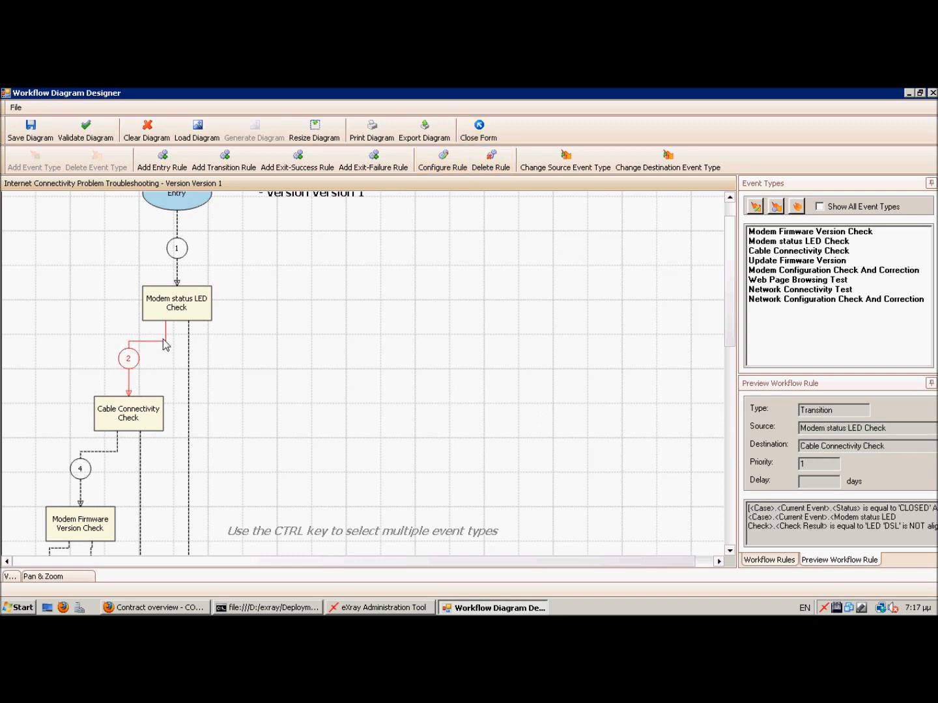
double_click(164, 344)
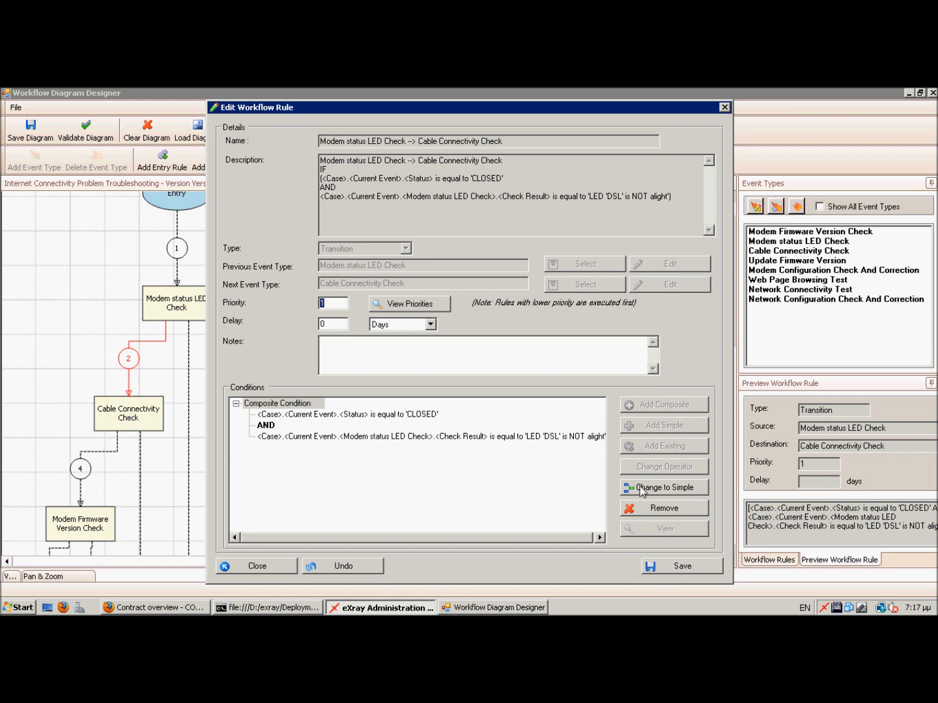
drag(586, 536, 588, 536)
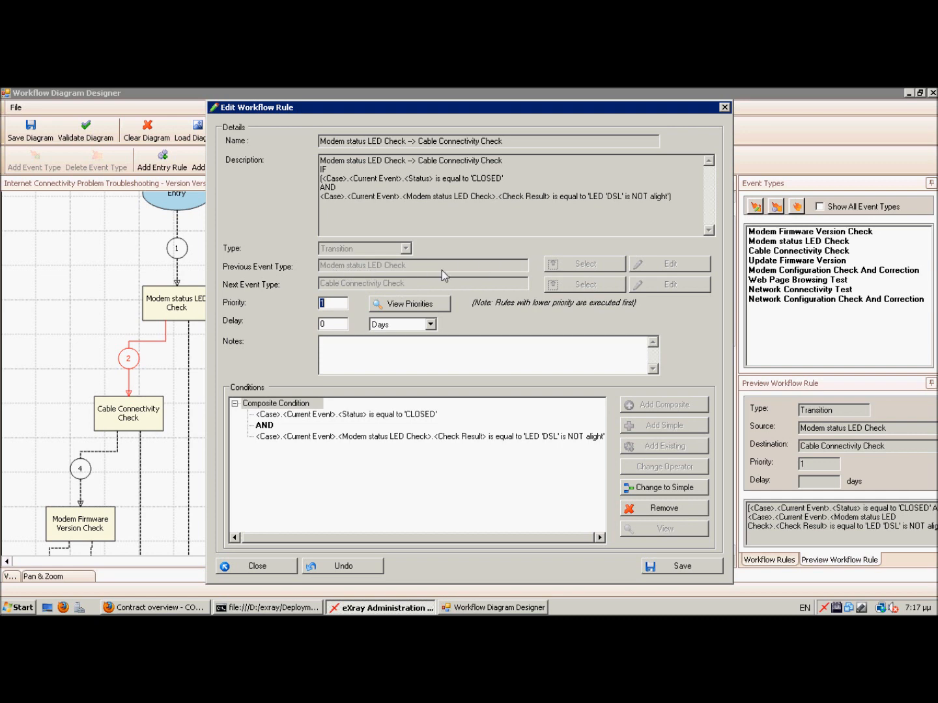
key(Escape)
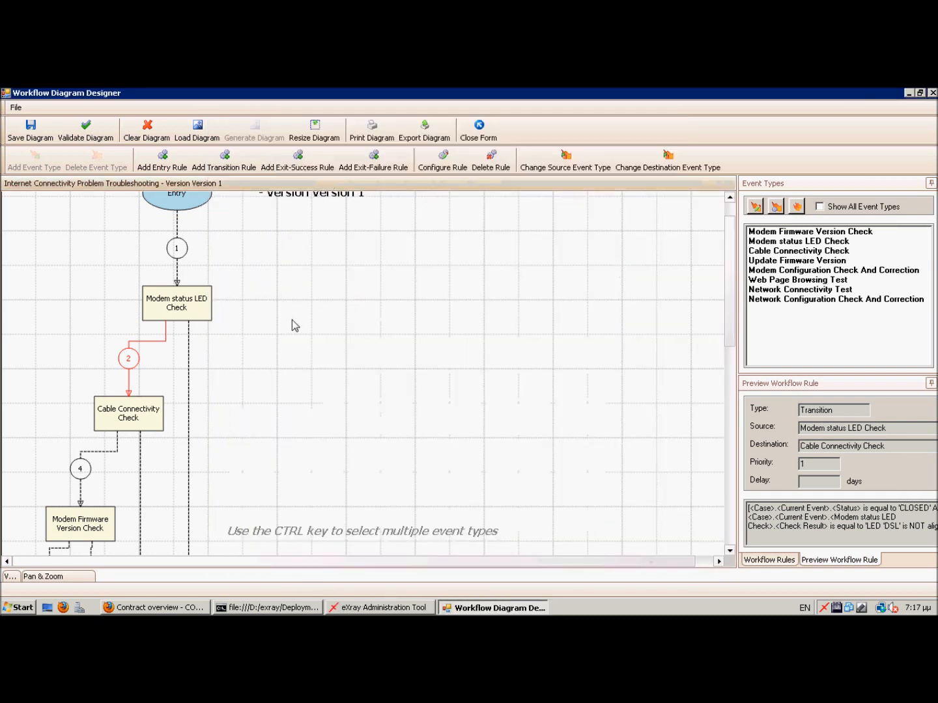
- Examine the Modem status LED Check event type's instructions and the list values of its Check Result field
click(185, 302)
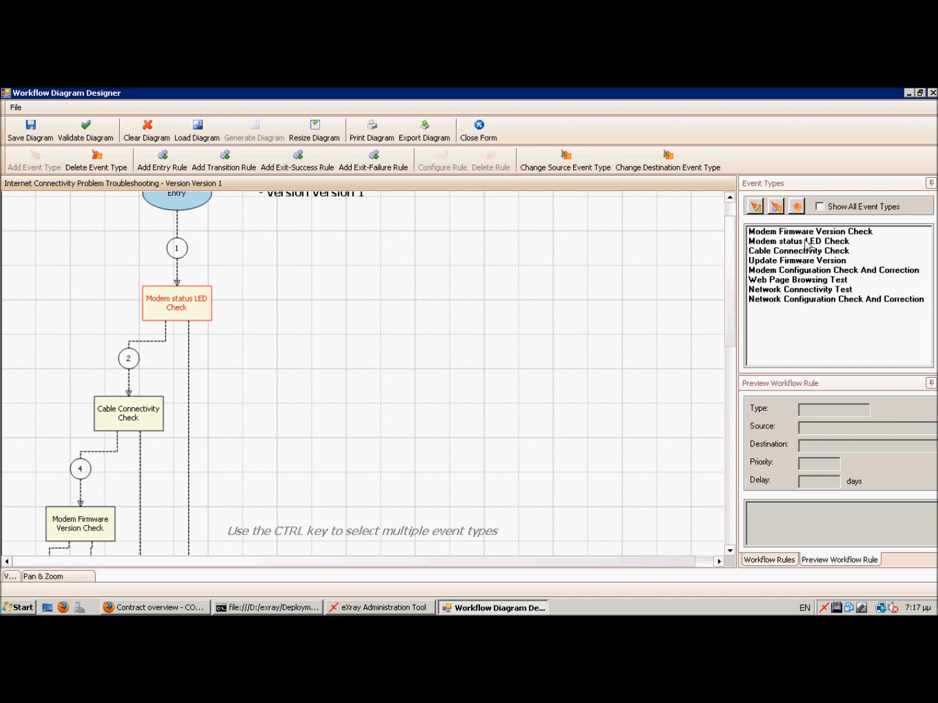
click(756, 208)
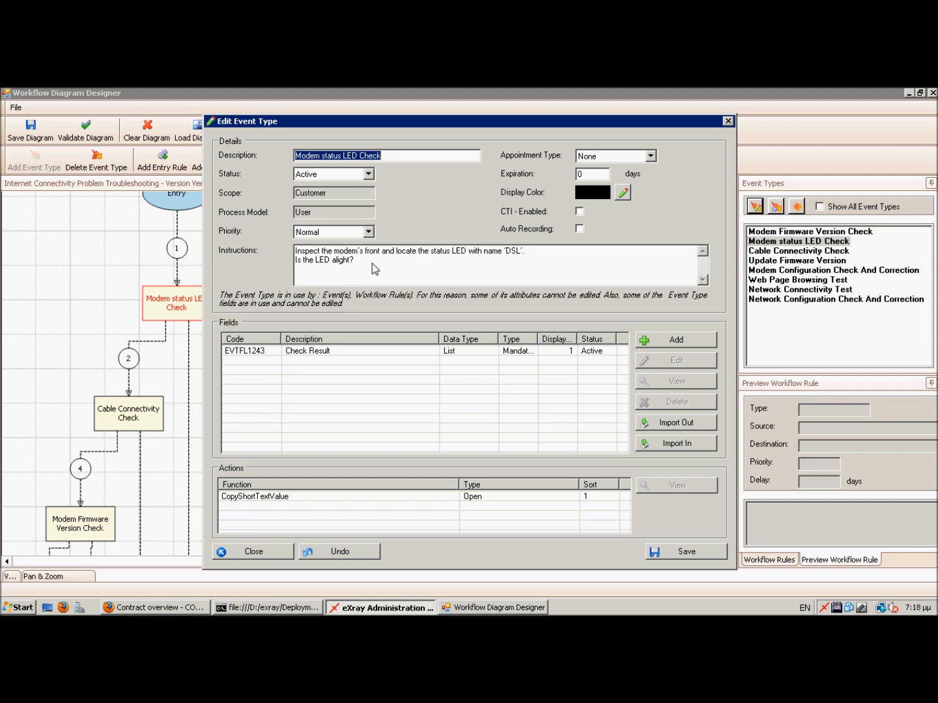
click(334, 353)
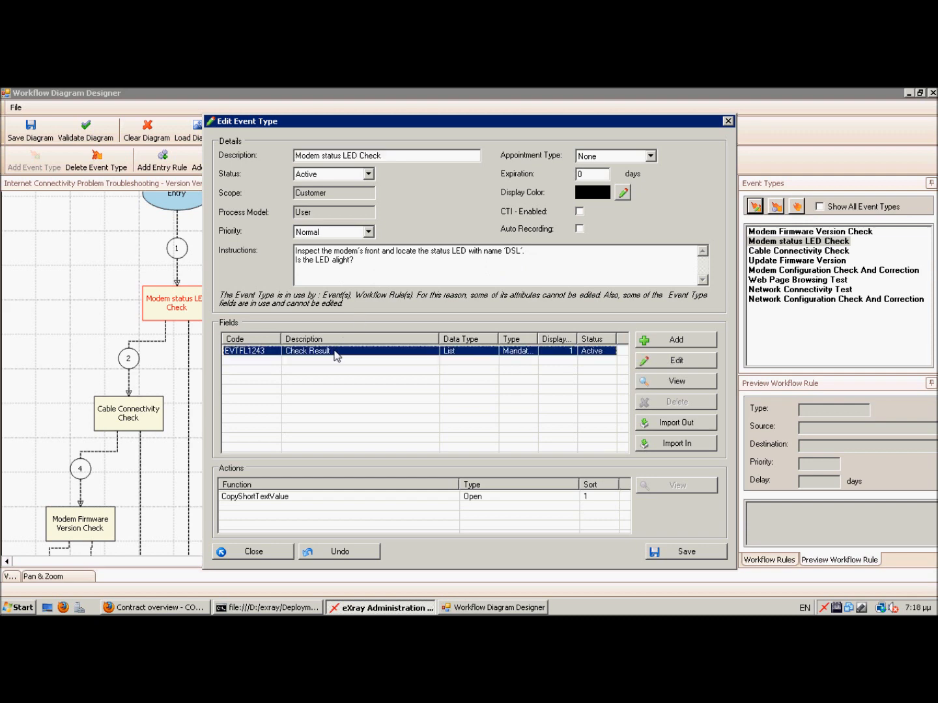
double_click(336, 353)
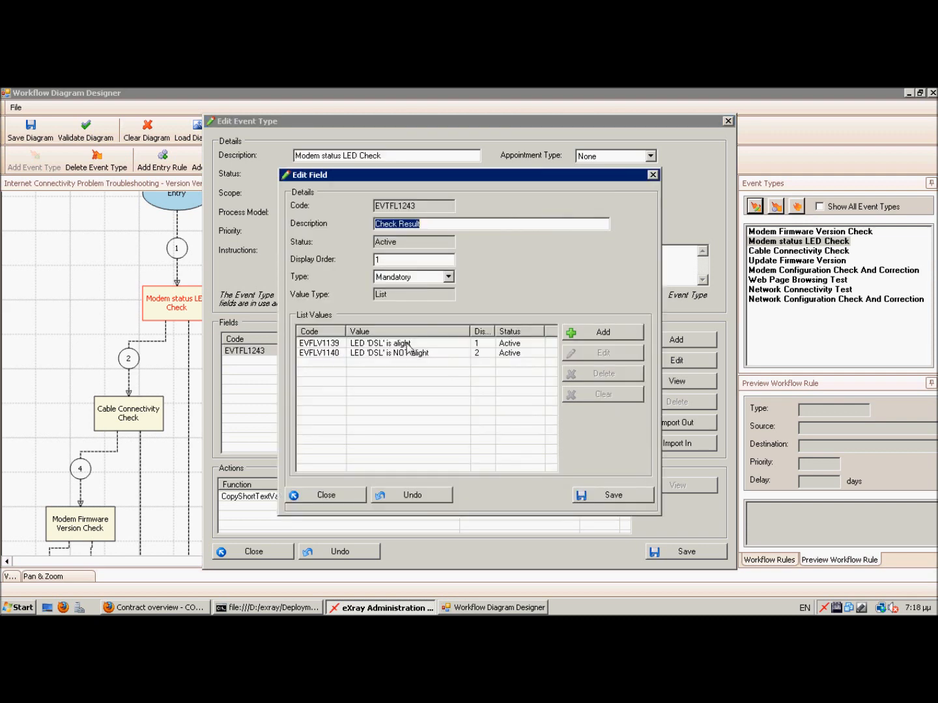
click(328, 495)
key(Escape)
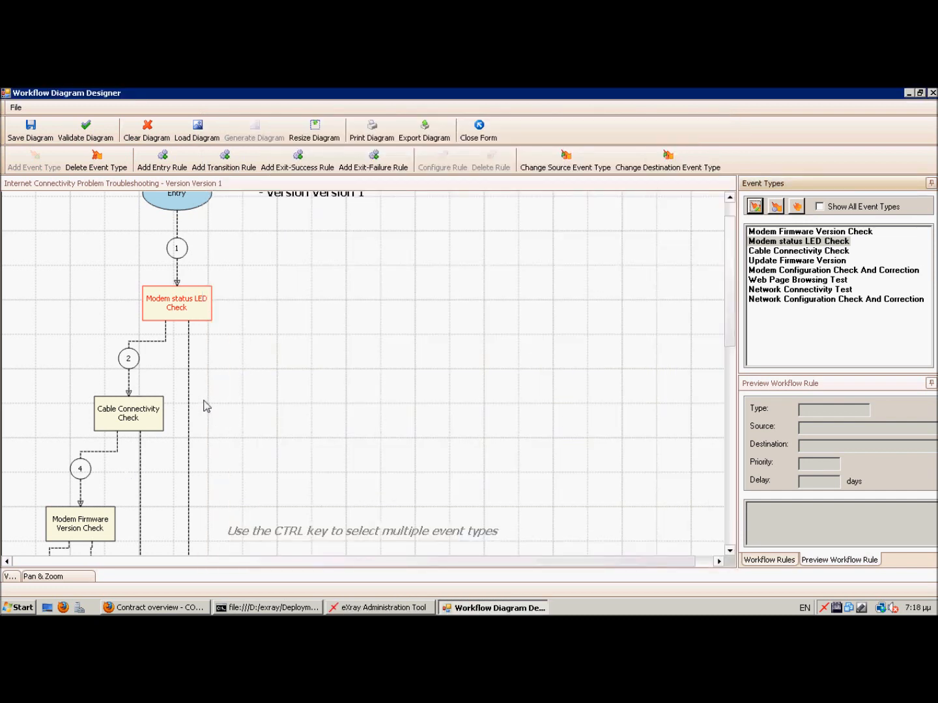
- Examine the Cable Connectivity Check event type's instructions and Check Result list values, and close the designer and the diagram management window
click(156, 340)
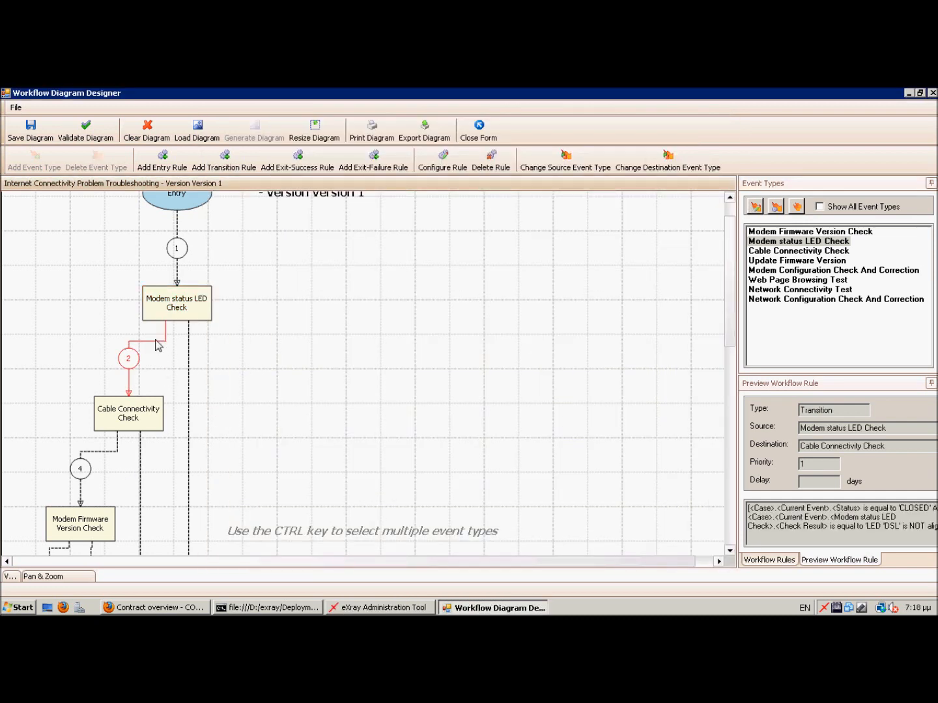
click(128, 416)
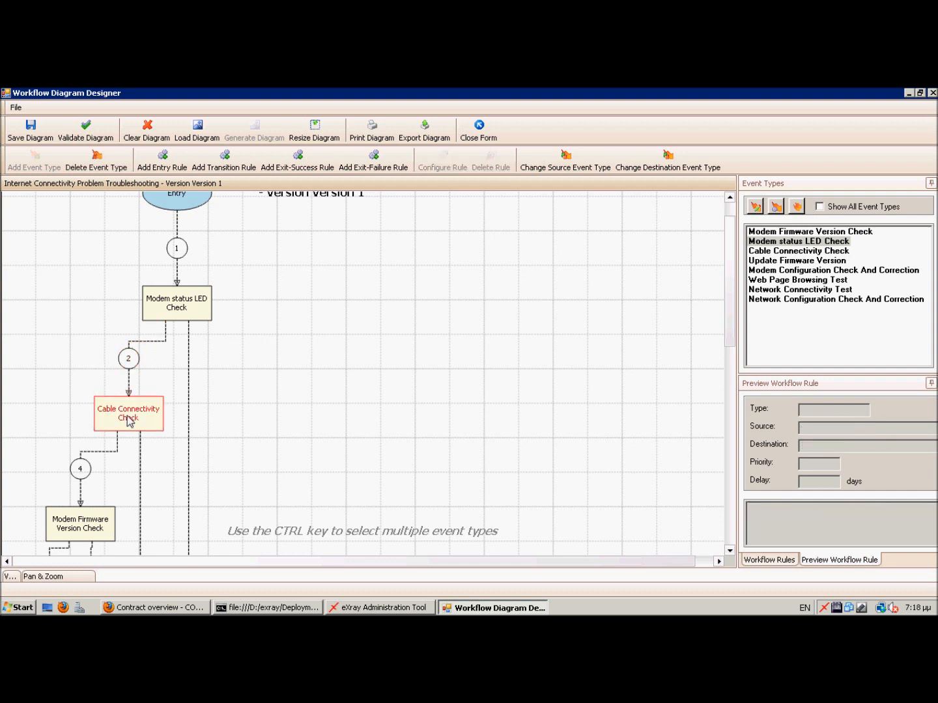
click(792, 253)
click(757, 210)
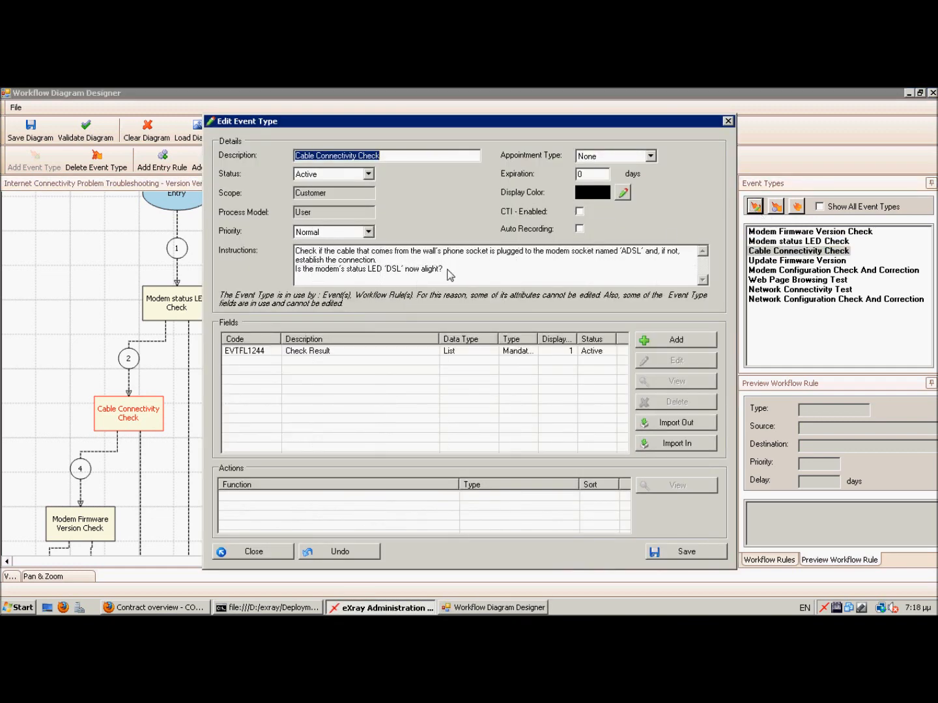
double_click(323, 352)
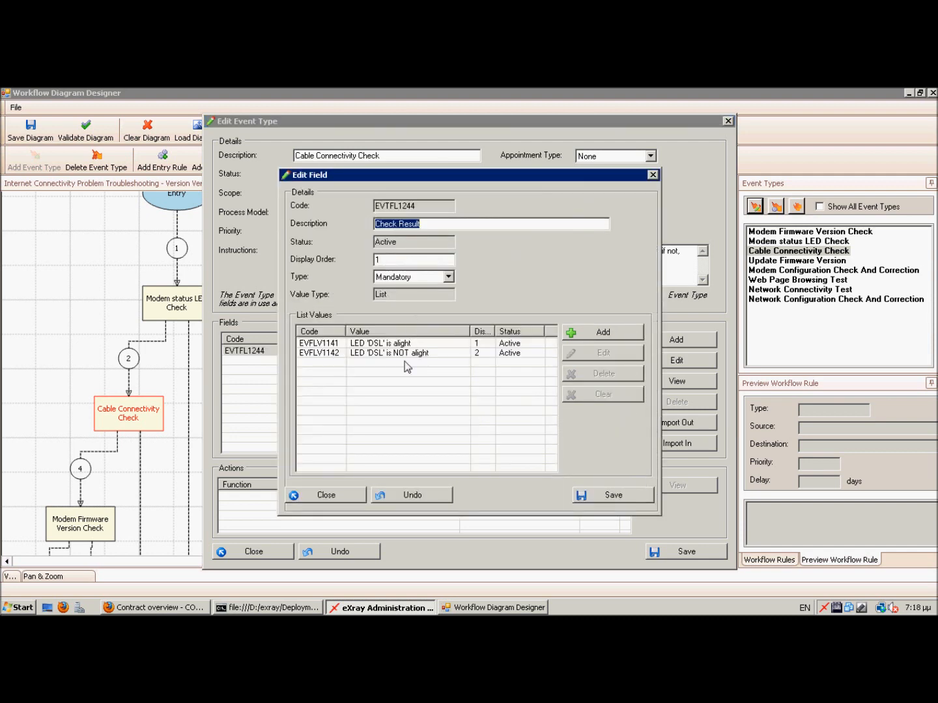
key(Escape)
key(Escape)
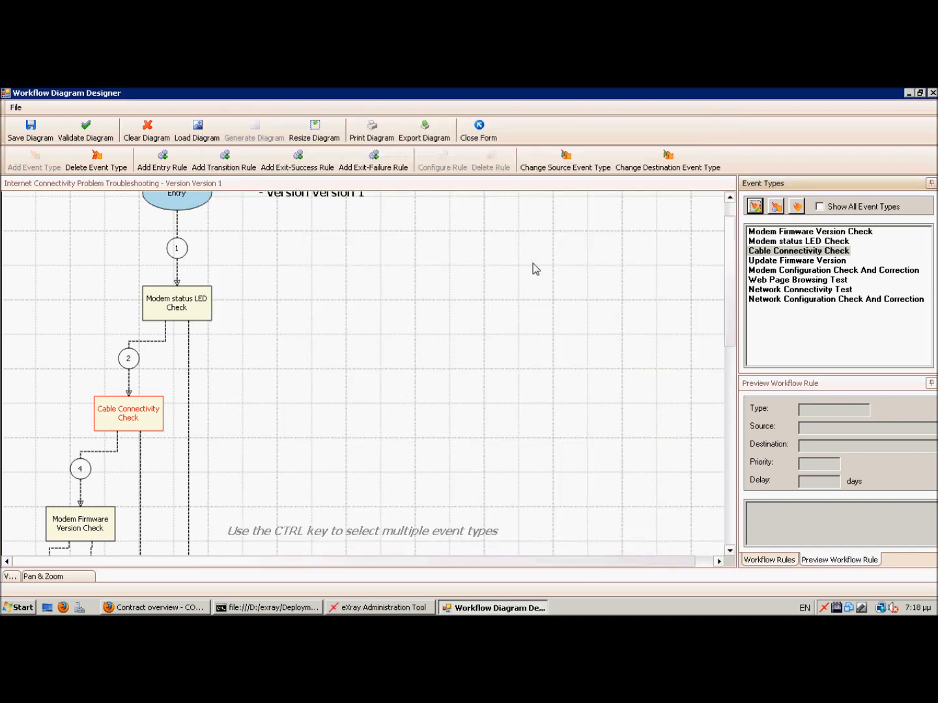
click(480, 137)
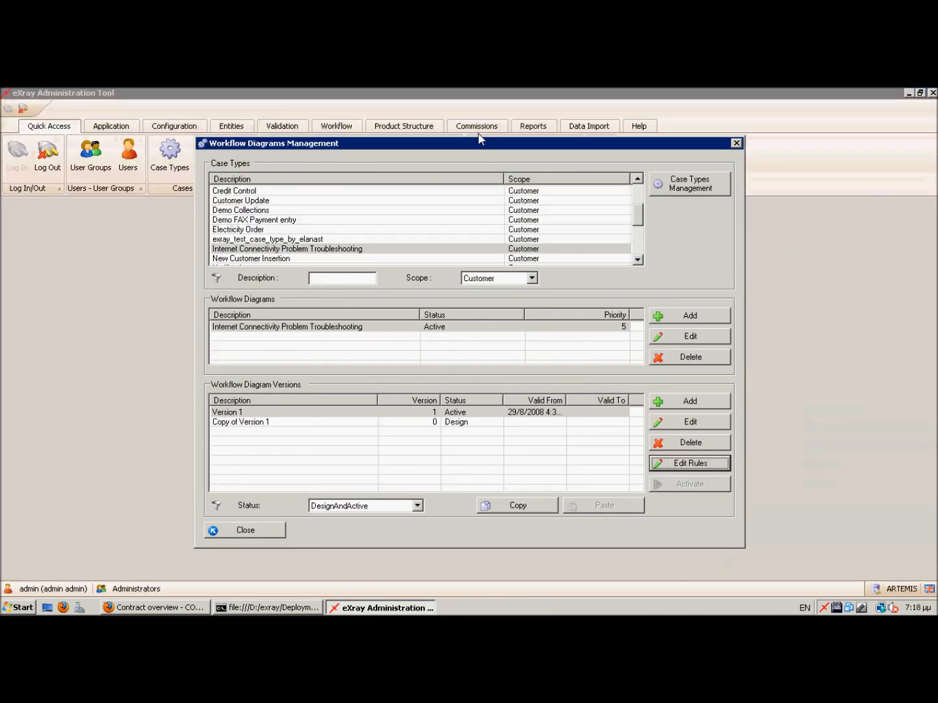
click(739, 144)
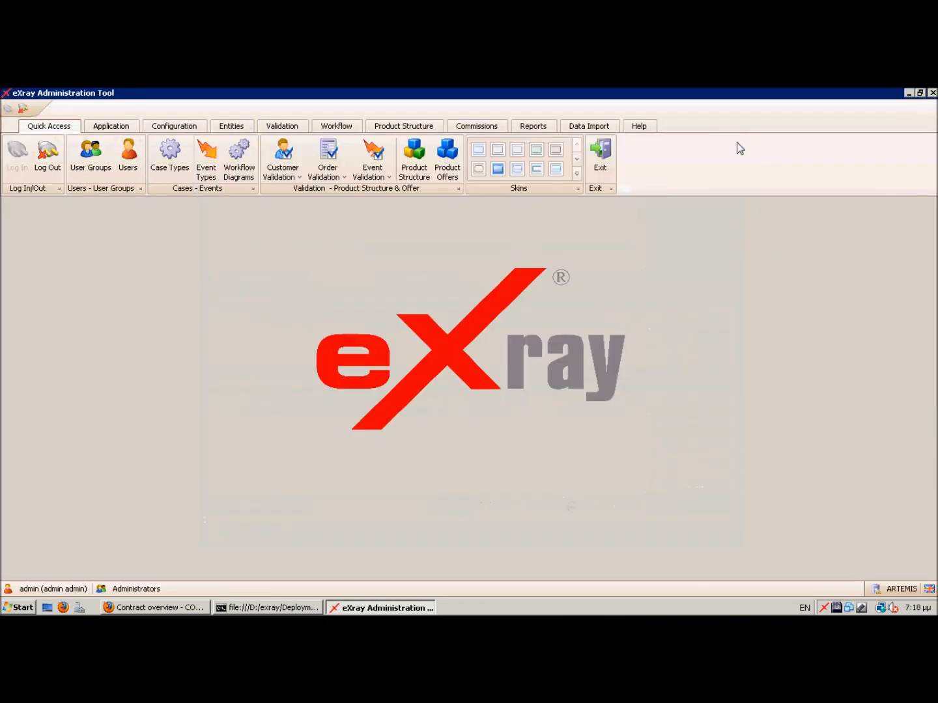
- Open Windows Explorer from the Start menu folder and go to the Win folder inside the personal subfolder of D:\exray
right_click(24, 607)
click(46, 507)
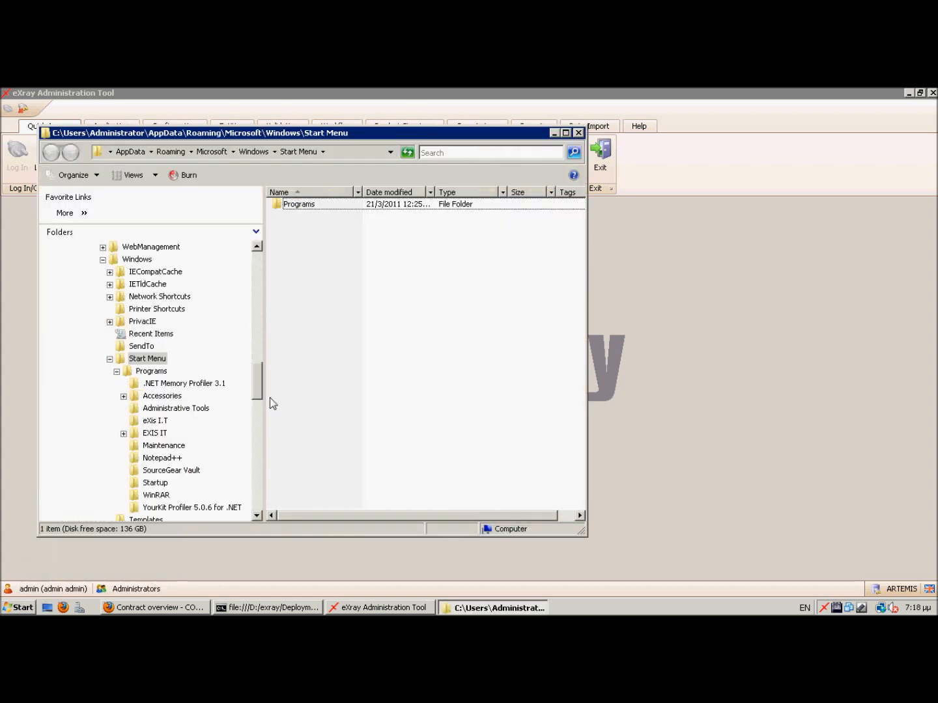
click(352, 152)
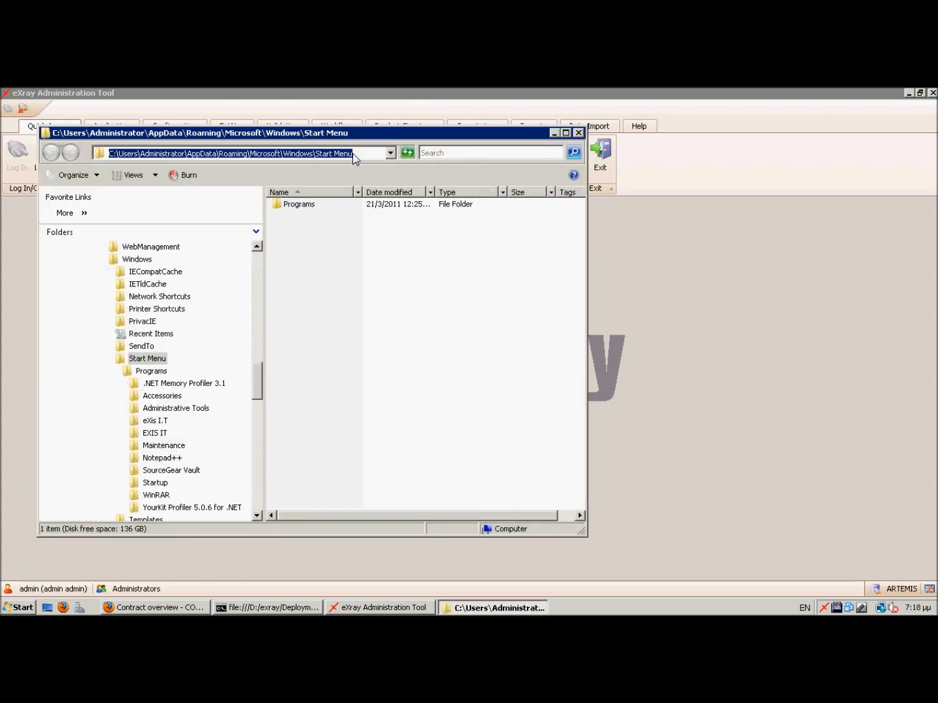
text(d:\e)
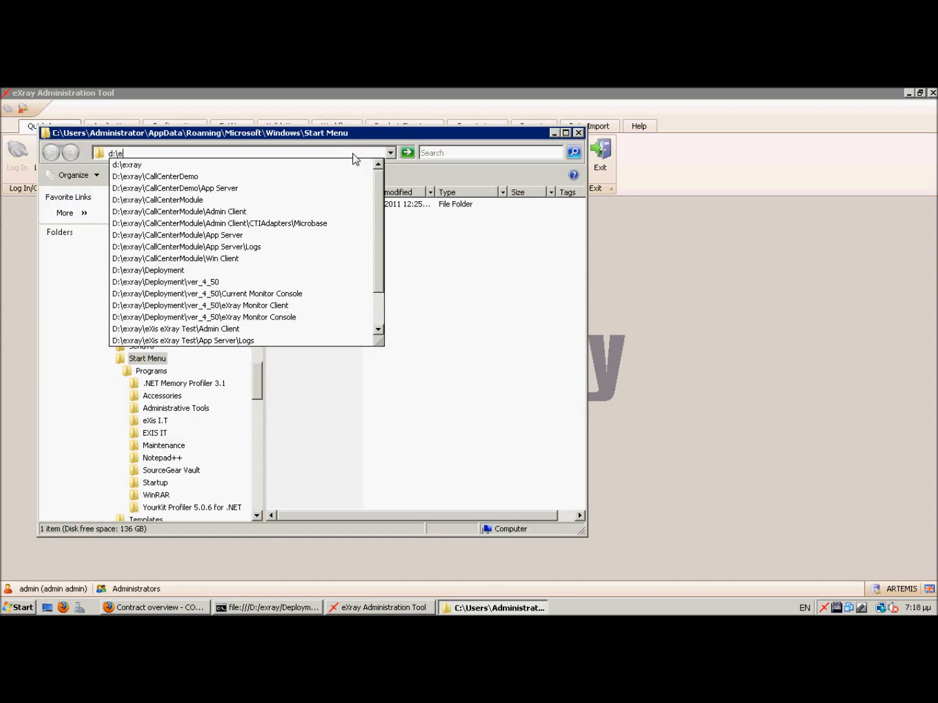
text(xray\Tasos)
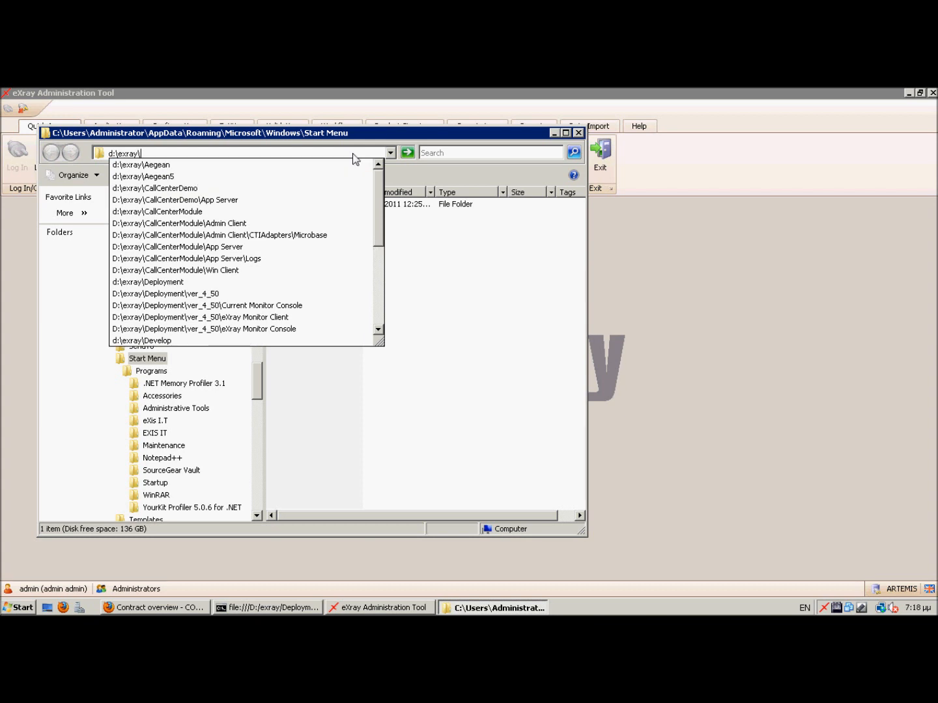
key(Down)
key(Down)
key(Down)
key(Return)
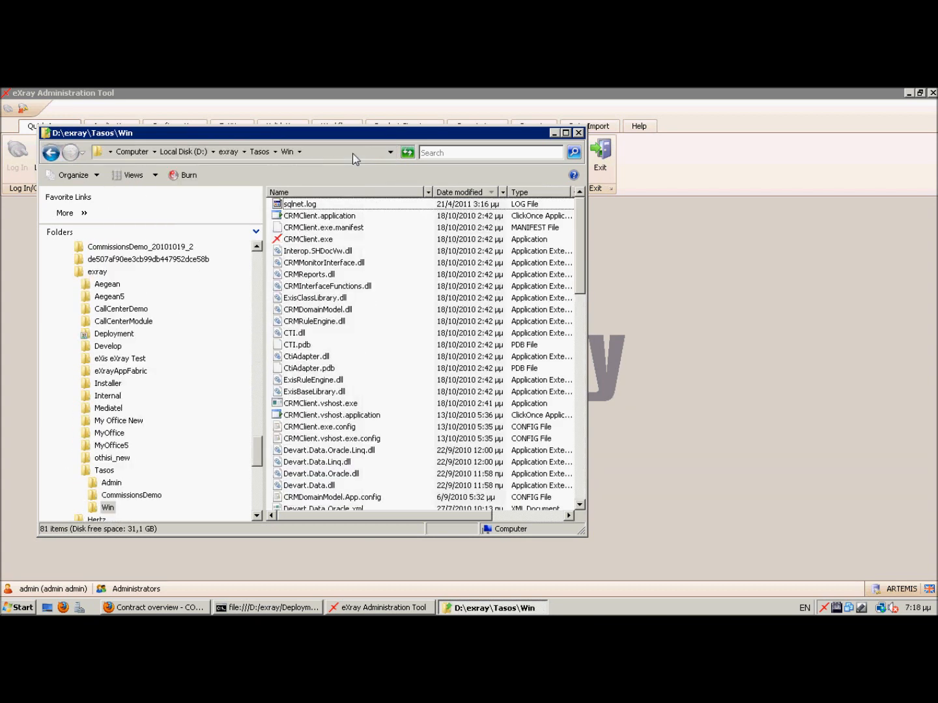
- Launch CRMClient.exe and log in to the eXray Client
click(287, 239)
double_click(287, 238)
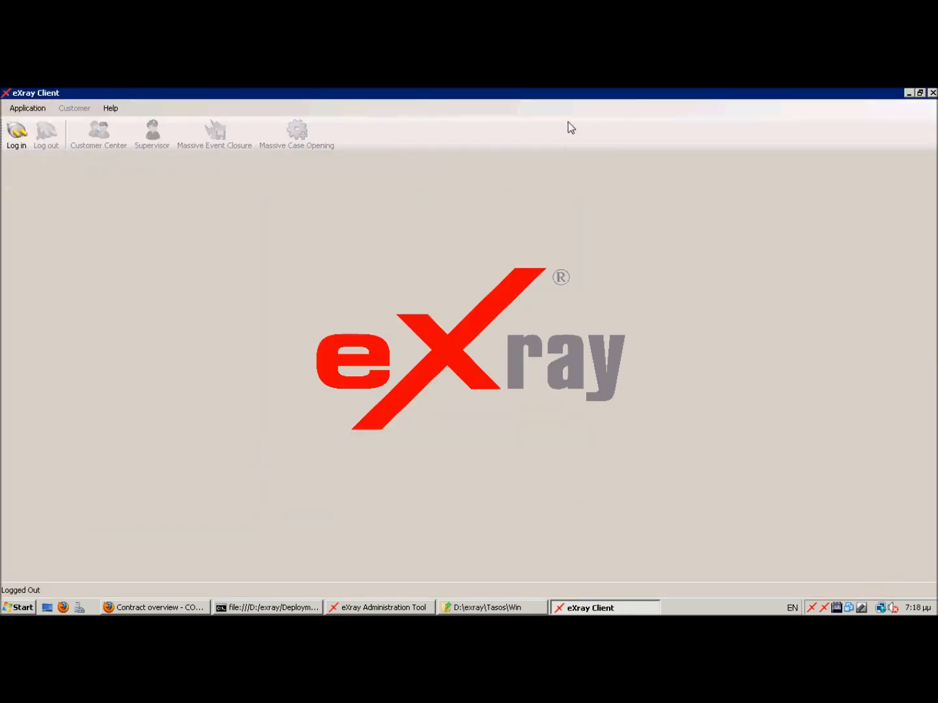
click(14, 147)
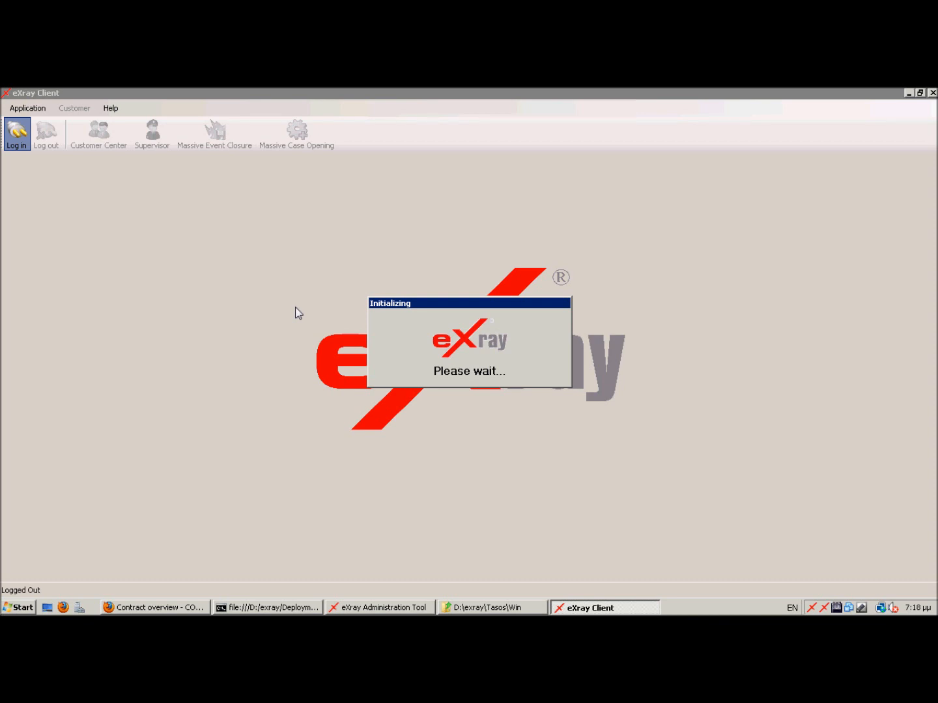
key(Return)
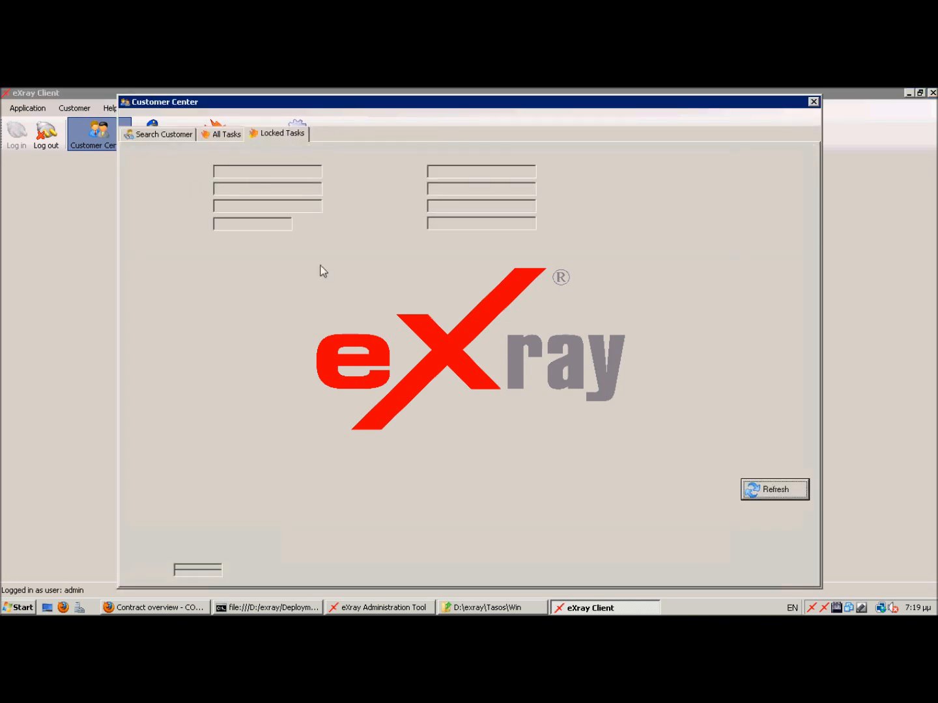
- Search the Customer Center for the customer by last name in Account Name, and open the matching customer record
click(233, 220)
text(BOND)
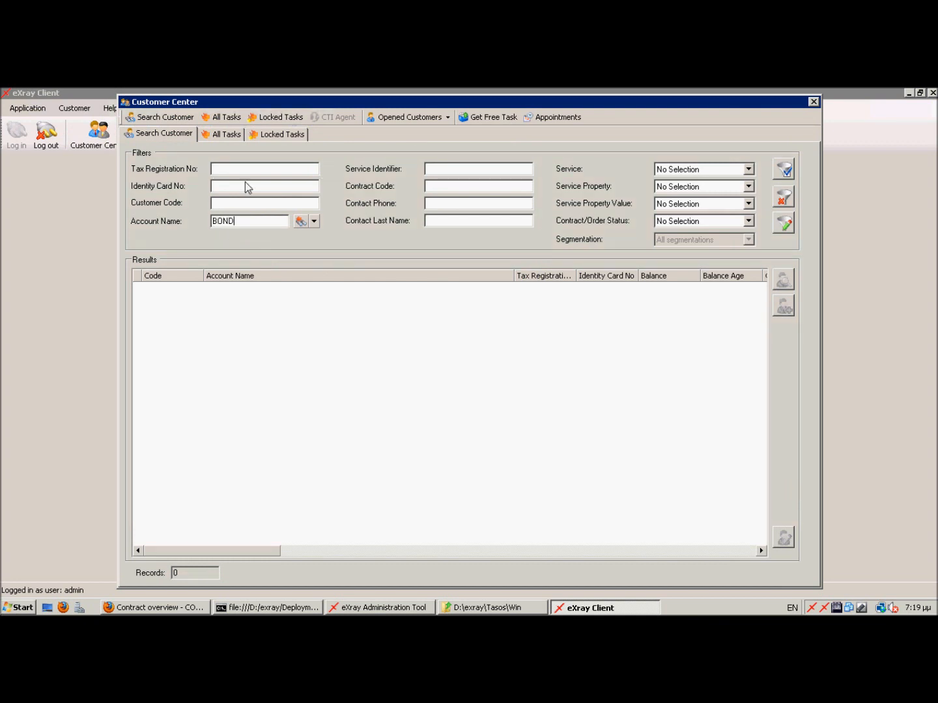
key(Return)
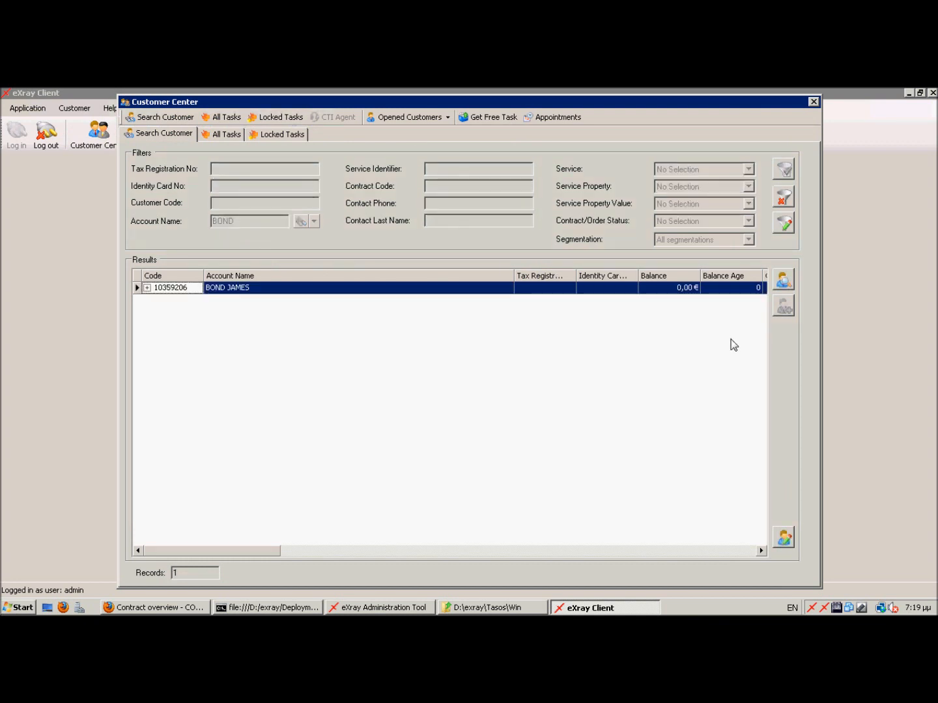
click(783, 280)
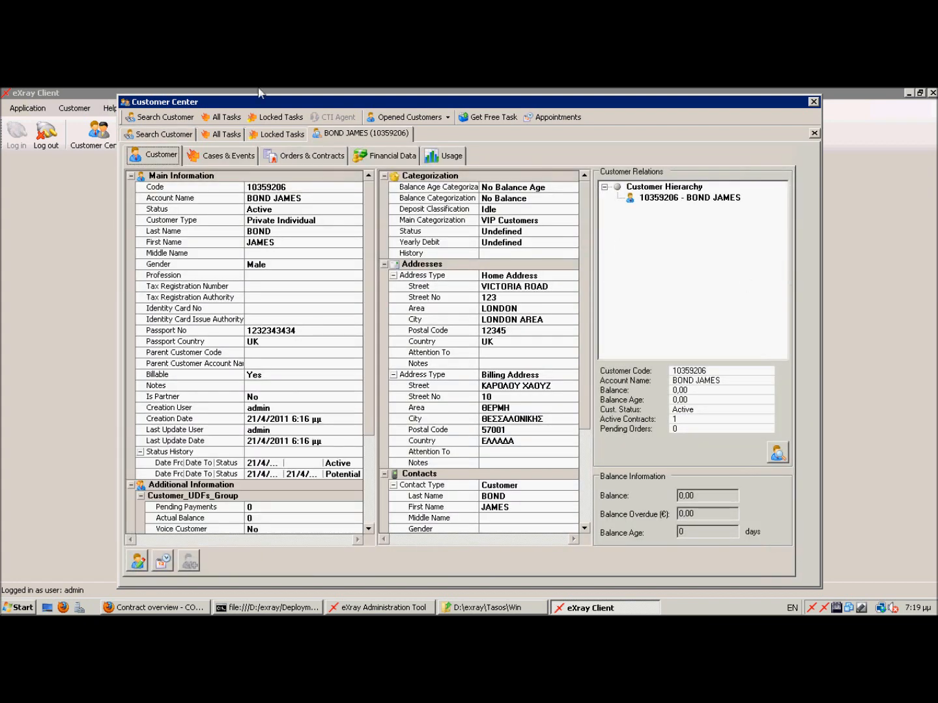
- Add a customer case to the customer's Cases & Events using the Internet Connectivity Problem Troubleshooting workflow diagram
click(250, 157)
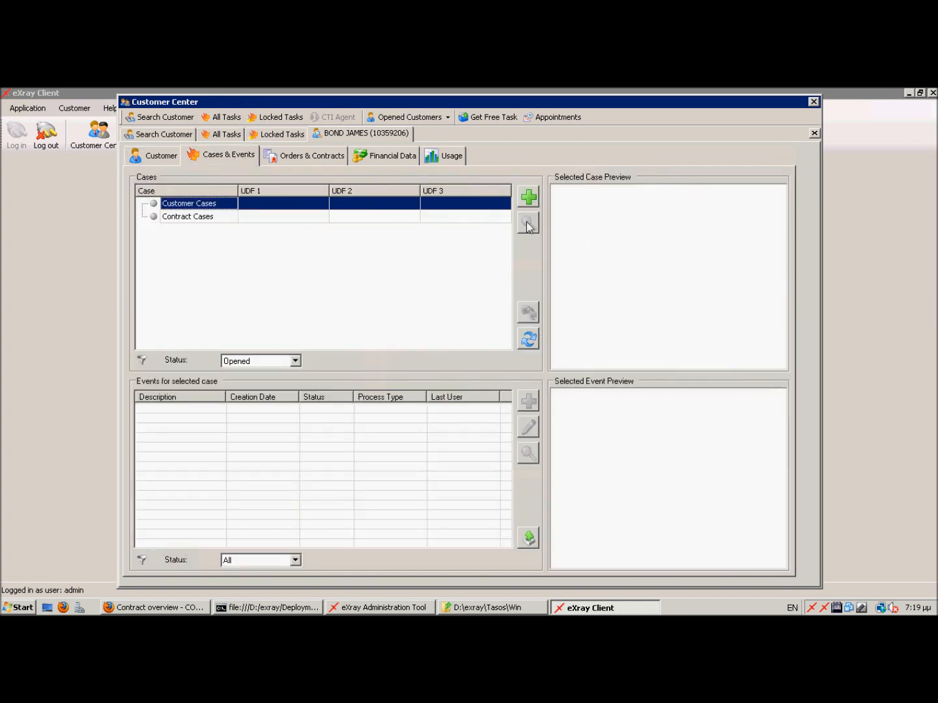
click(528, 196)
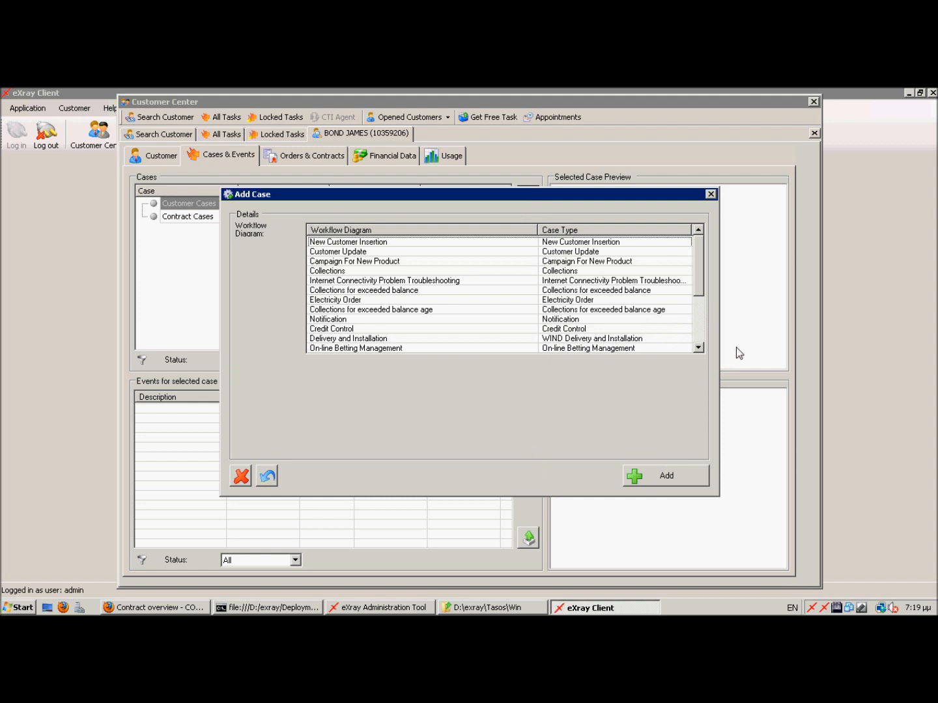
scroll(699, 329, down, 3)
scroll(688, 270, up, 3)
scroll(703, 328, down, 3)
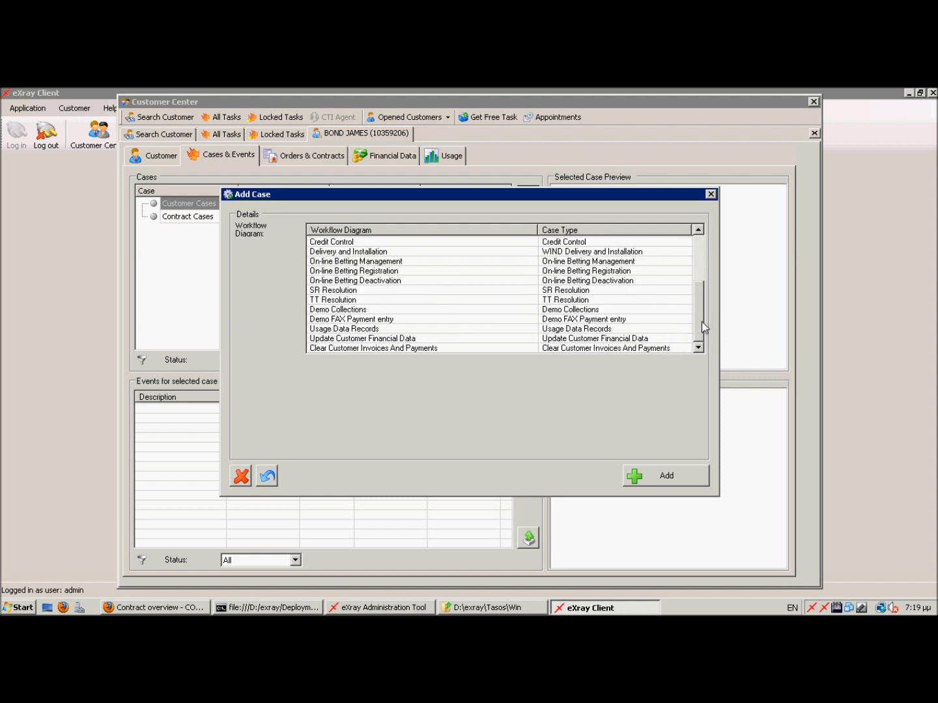
scroll(703, 327, up, 3)
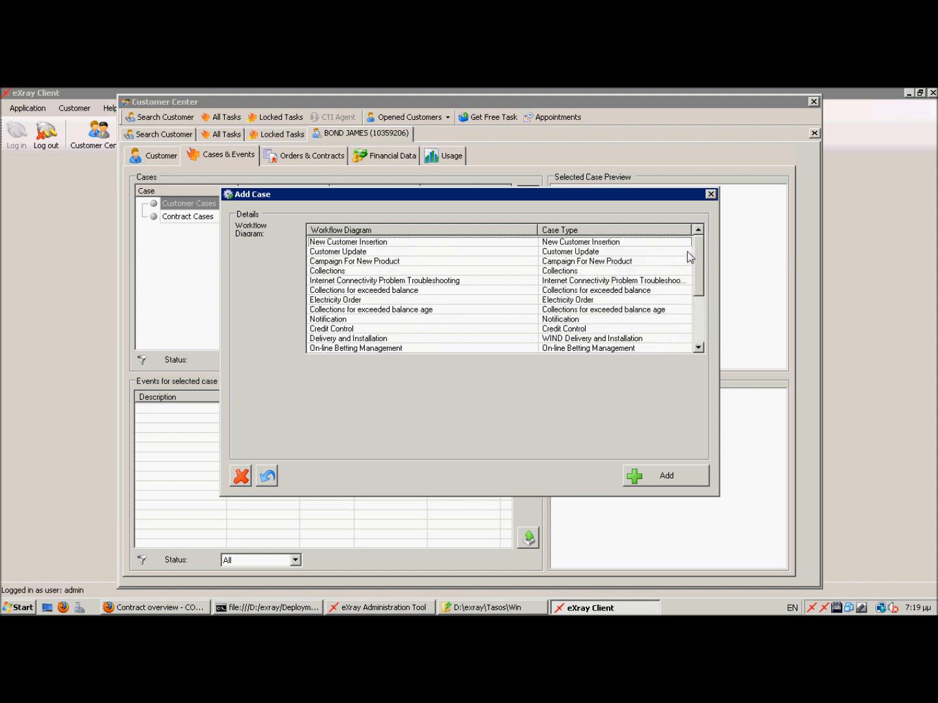
click(412, 281)
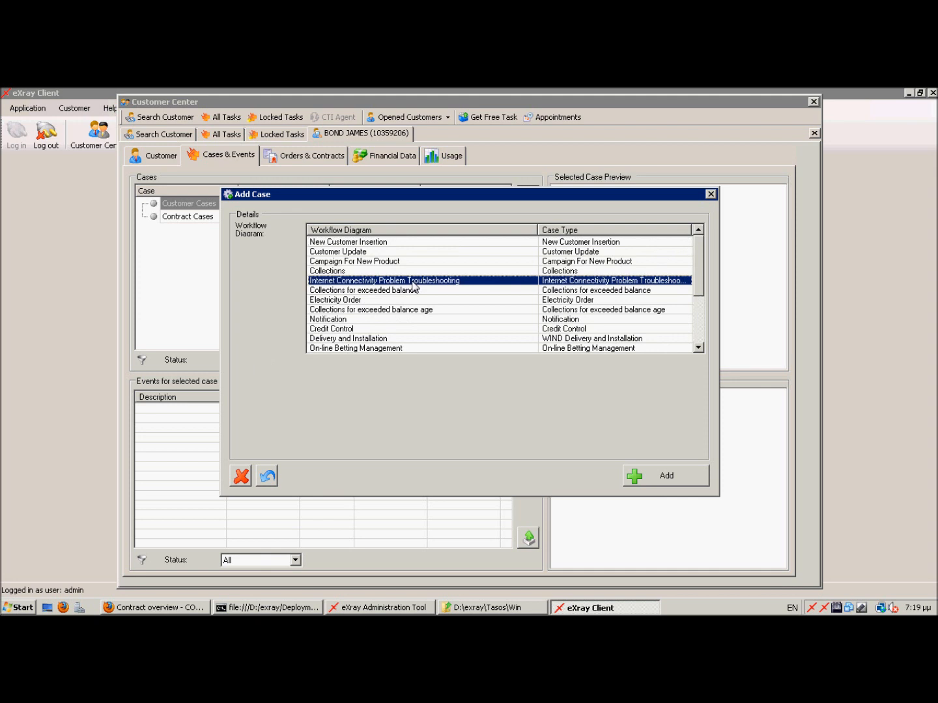
click(652, 483)
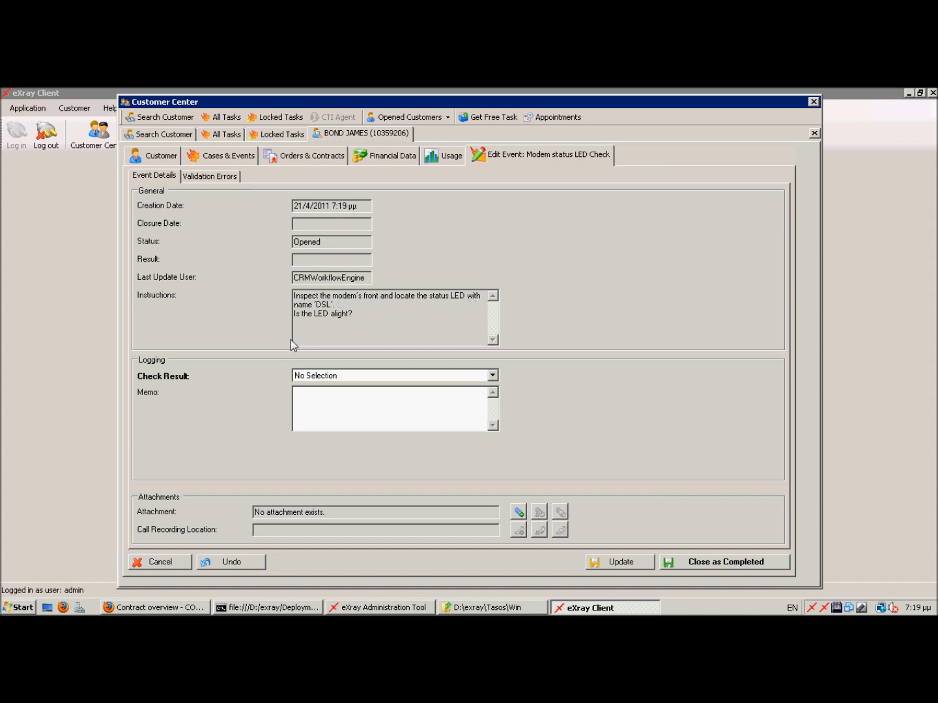
- Set the Modem status LED Check event's Check Result to LED 'DSL' is NOT alight and close the event as completed
click(361, 375)
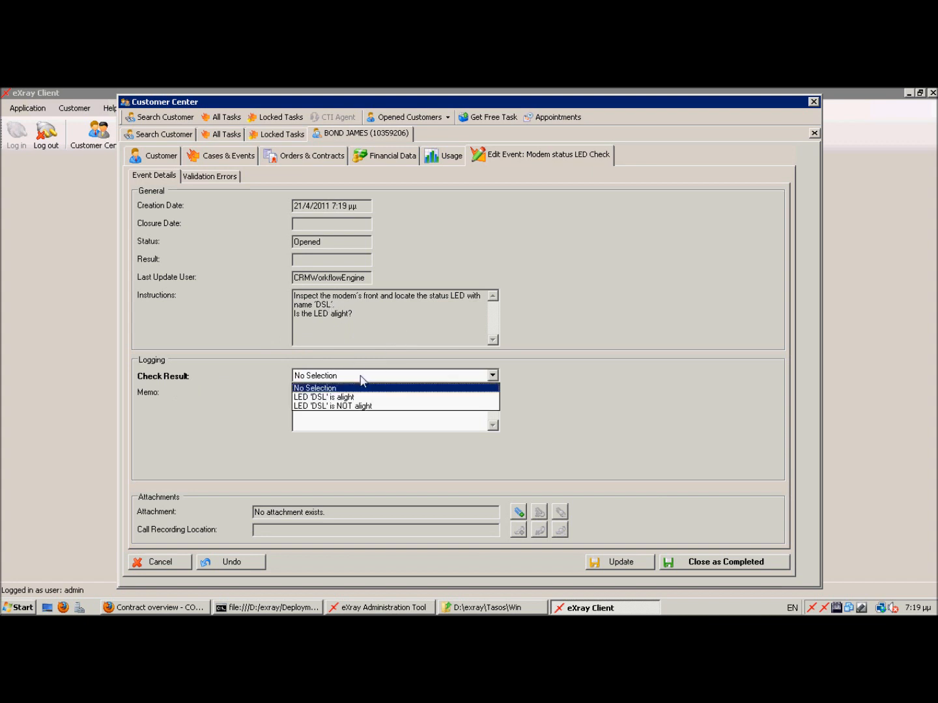
click(357, 406)
click(720, 564)
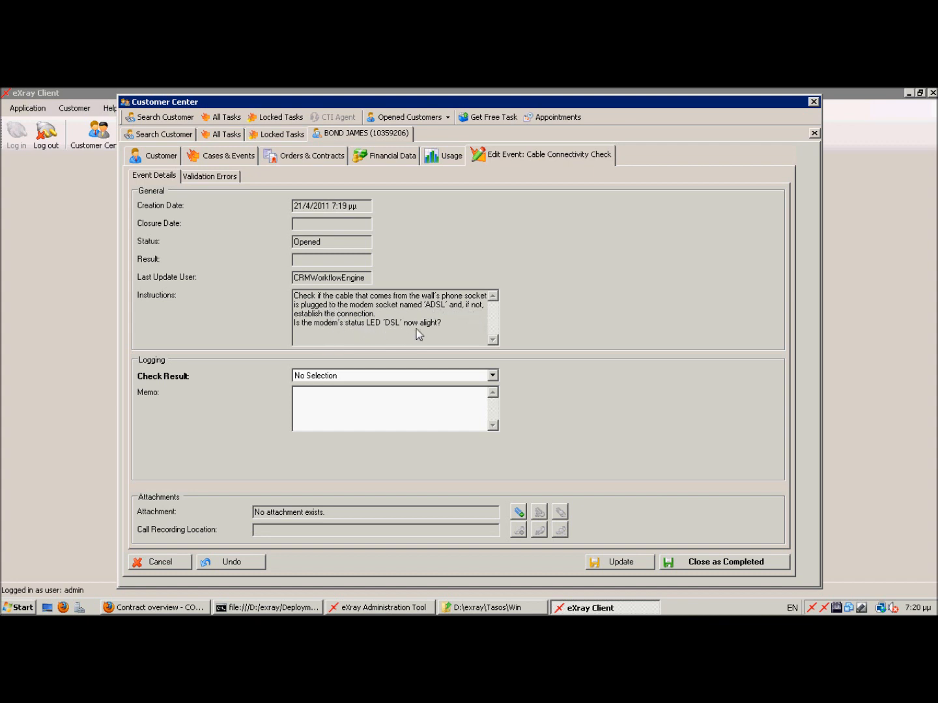
- Set the Cable Connectivity Check event's Check Result to LED 'DSL' is alight and close the event as completed
click(426, 376)
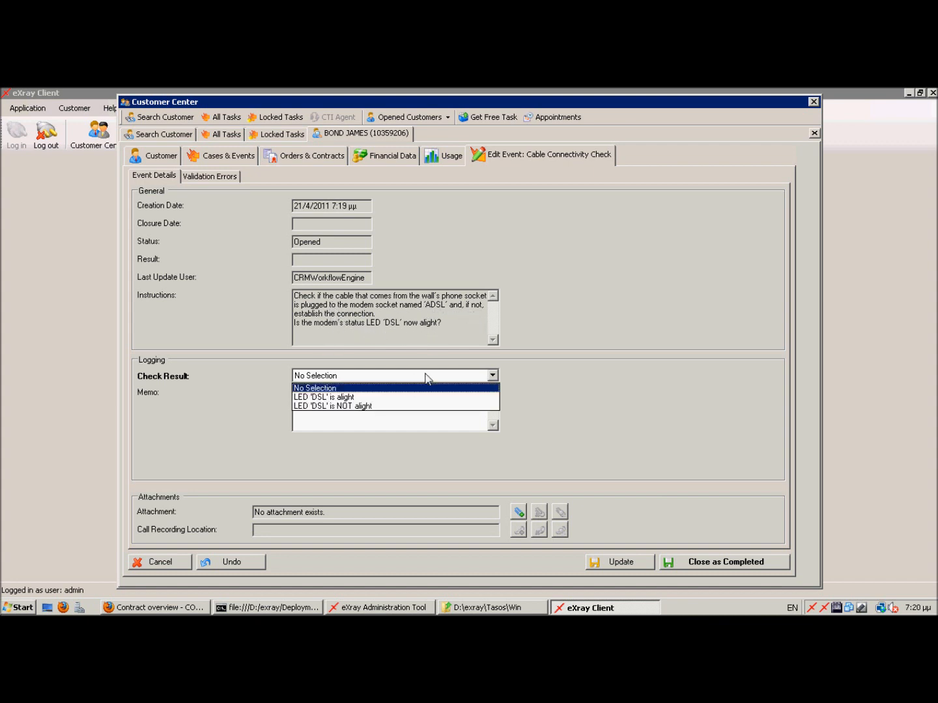
click(369, 396)
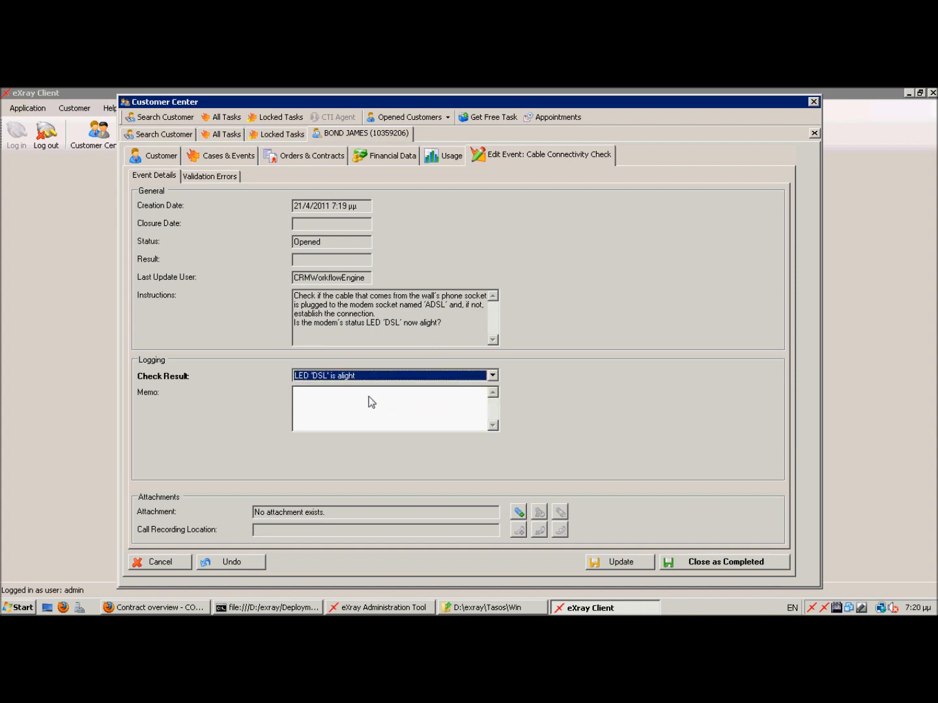
click(677, 562)
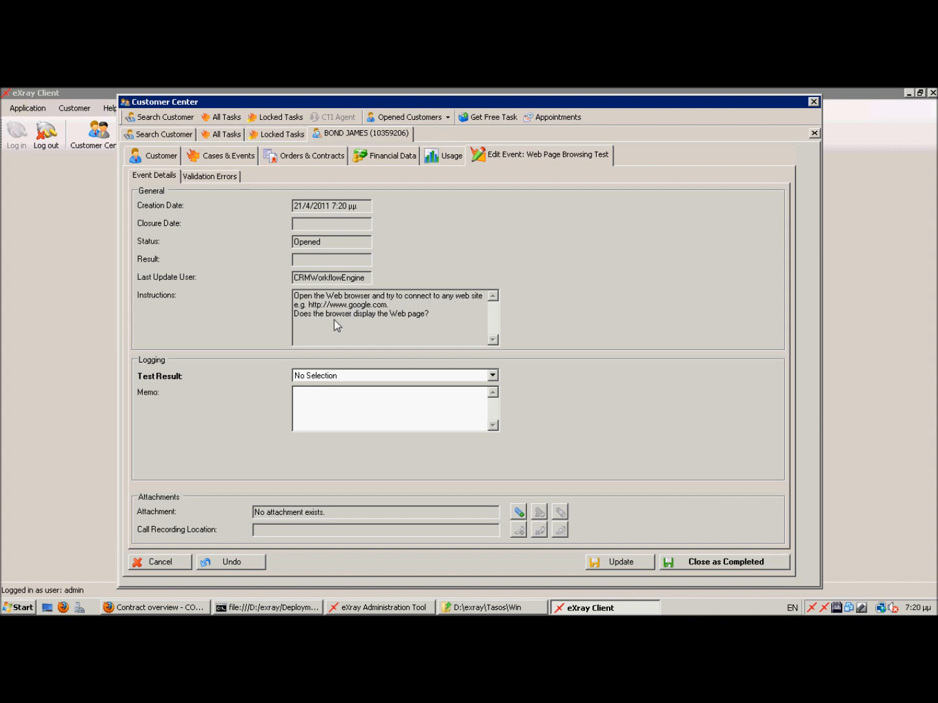
- Set the Web Page Browsing Test event's Test Result to Test FAILED and close the event as completed
click(394, 377)
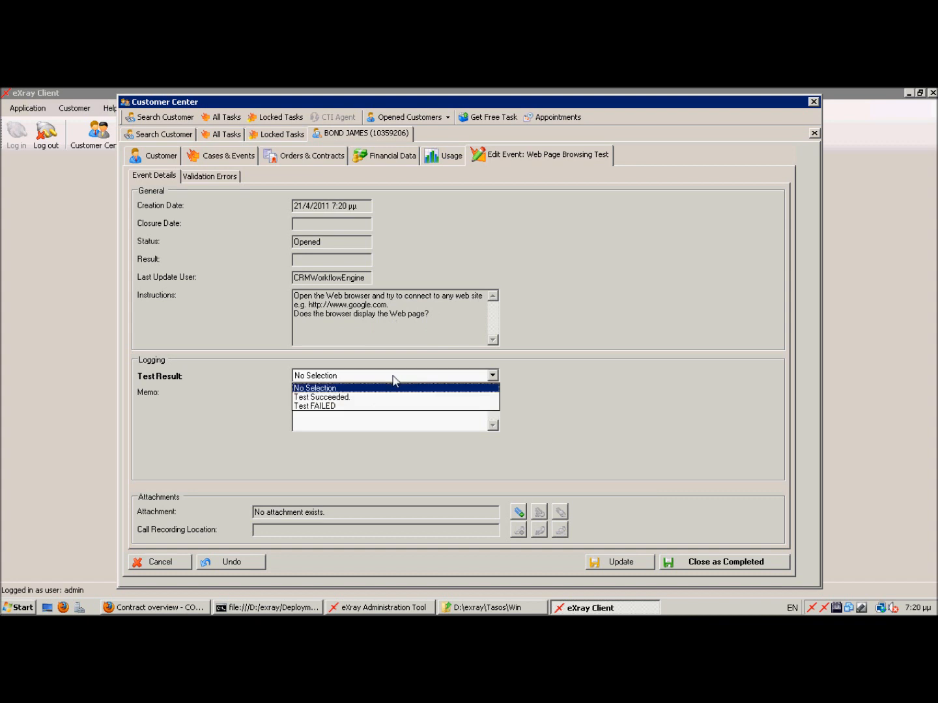
click(348, 406)
click(735, 566)
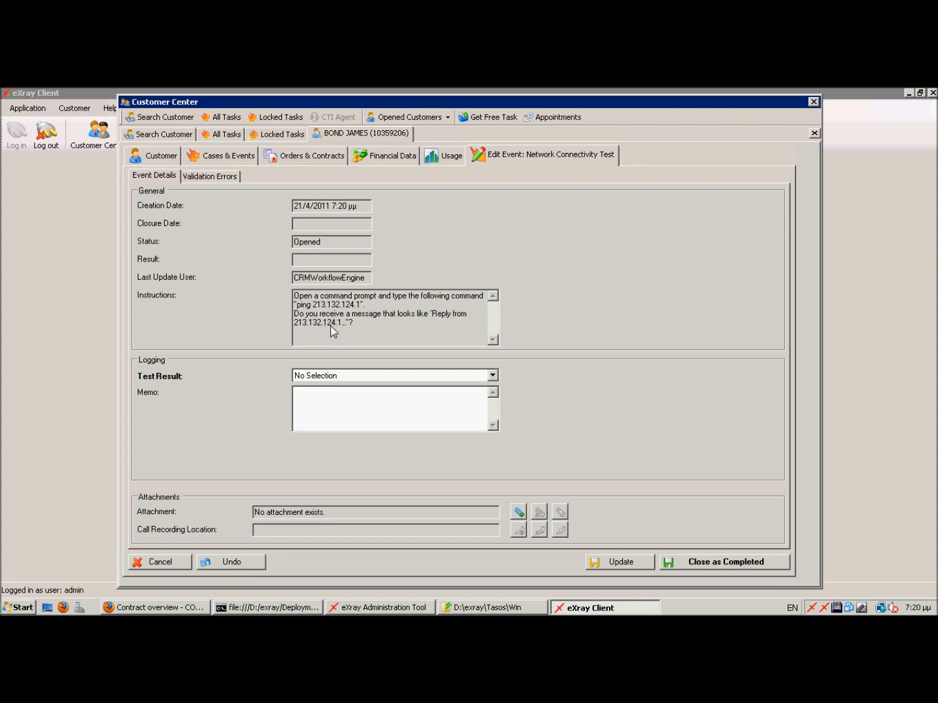
- Set the Network Connectivity Test event's Test Result to Test succeeded and close the event as completed
click(389, 377)
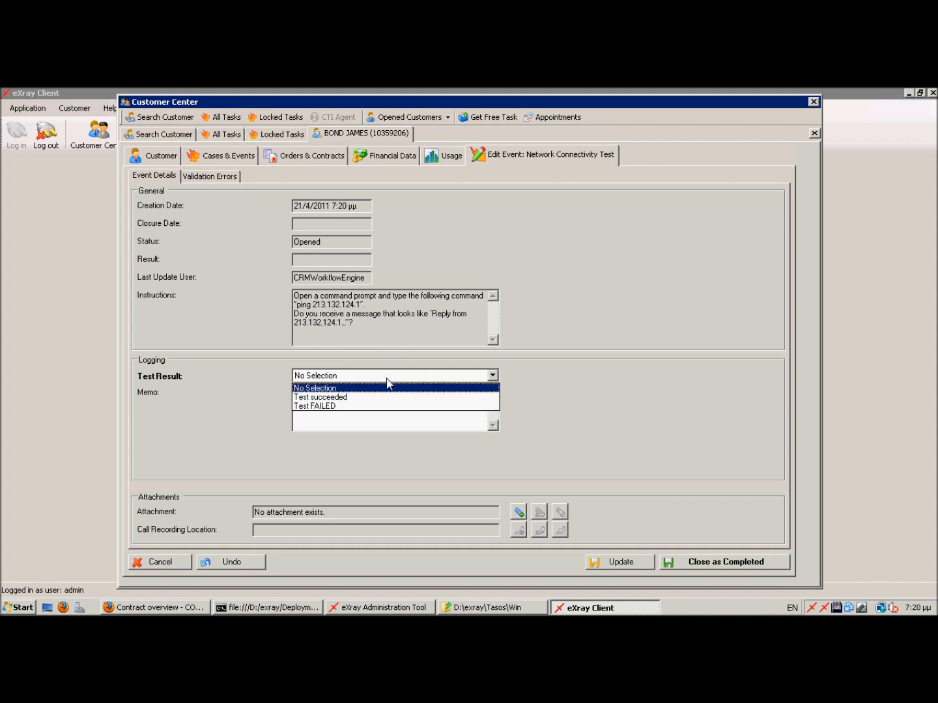
click(355, 397)
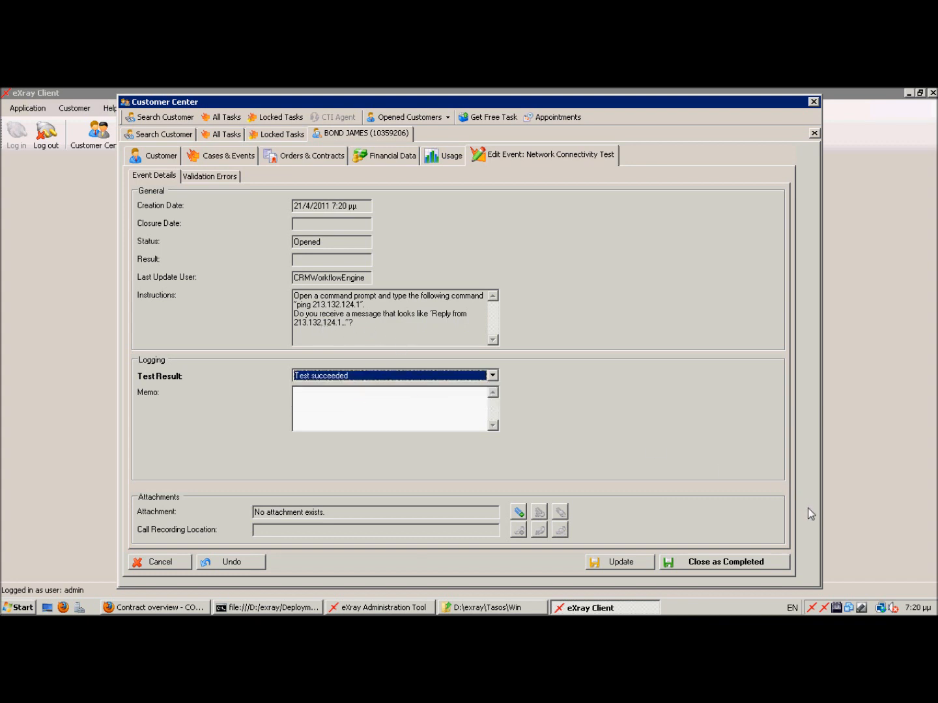
click(741, 564)
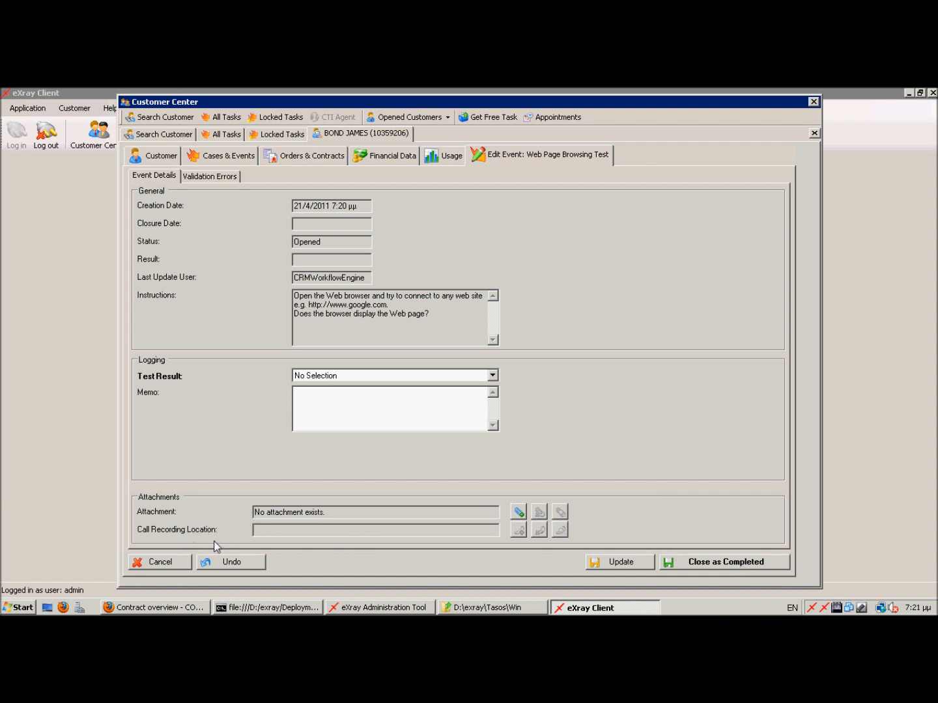
mouse_move(587, 89)
click(623, 93)
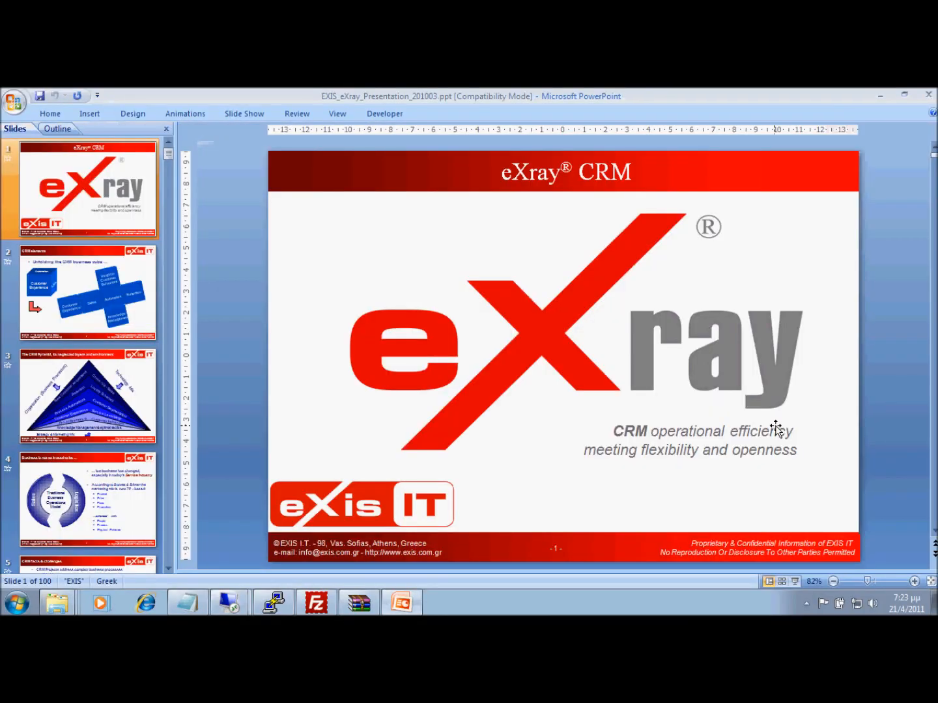